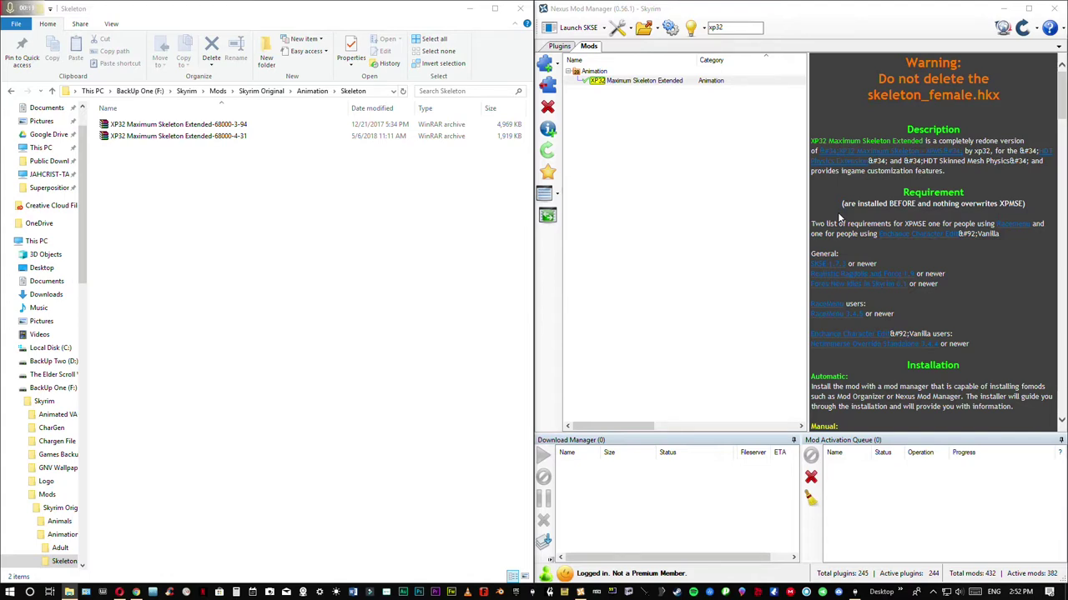
Step: Check the installed XP32 Maximum Skeleton Extended version in the mod list and select the 68000-4-31 archive in the Skeleton folder
drag(630, 427, 776, 428)
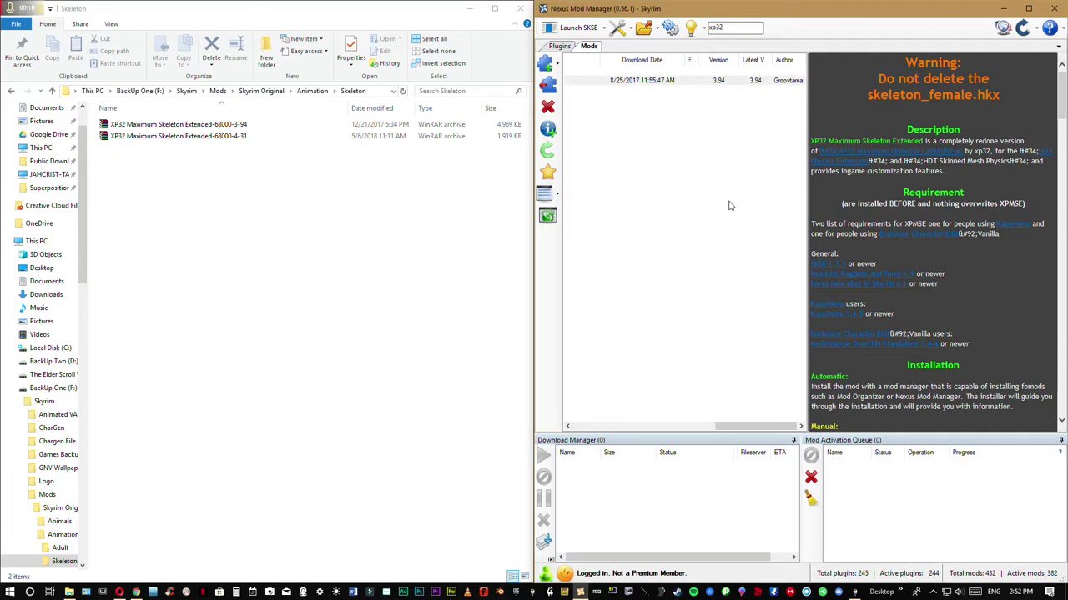
click(226, 139)
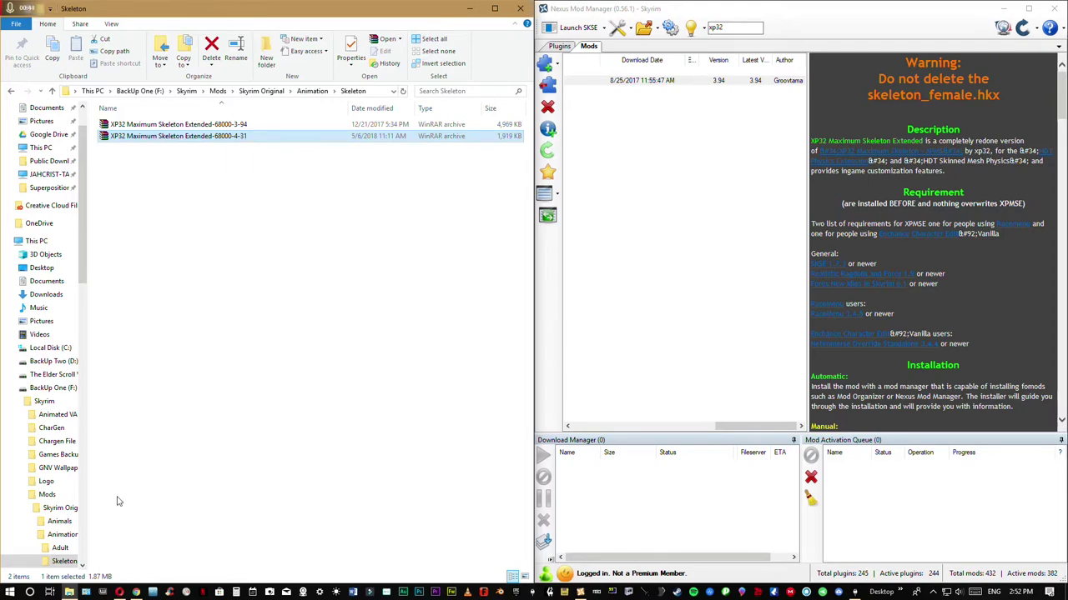
Step: Switch to the browser and review the description and requirements on the XP32 Maximum Skeleton Extended page at Nexus Mods
click(119, 592)
scroll(250, 433, down, 1)
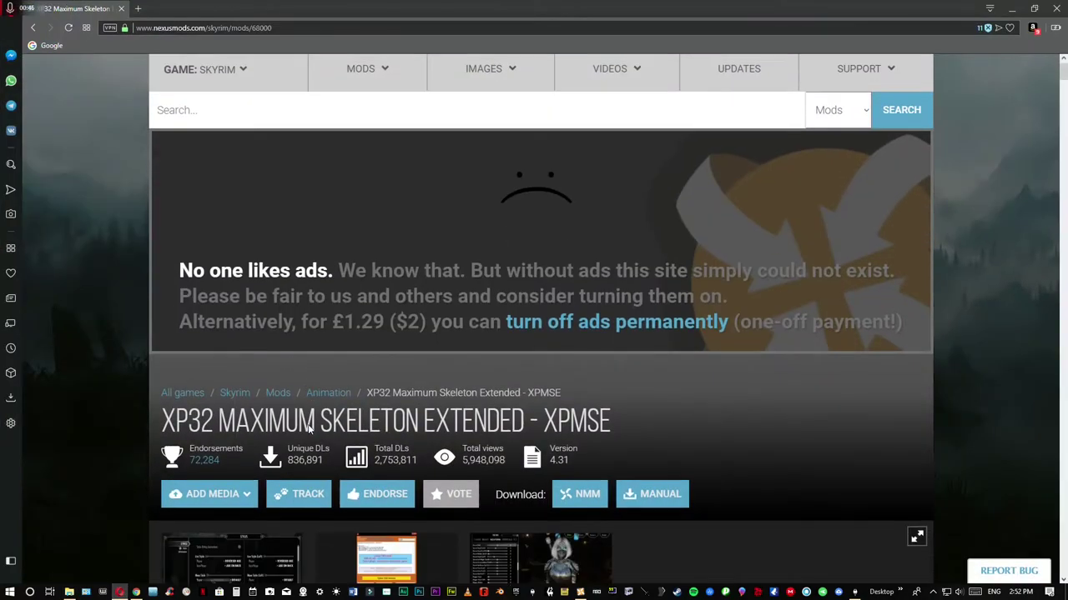
scroll(309, 426, down, 8)
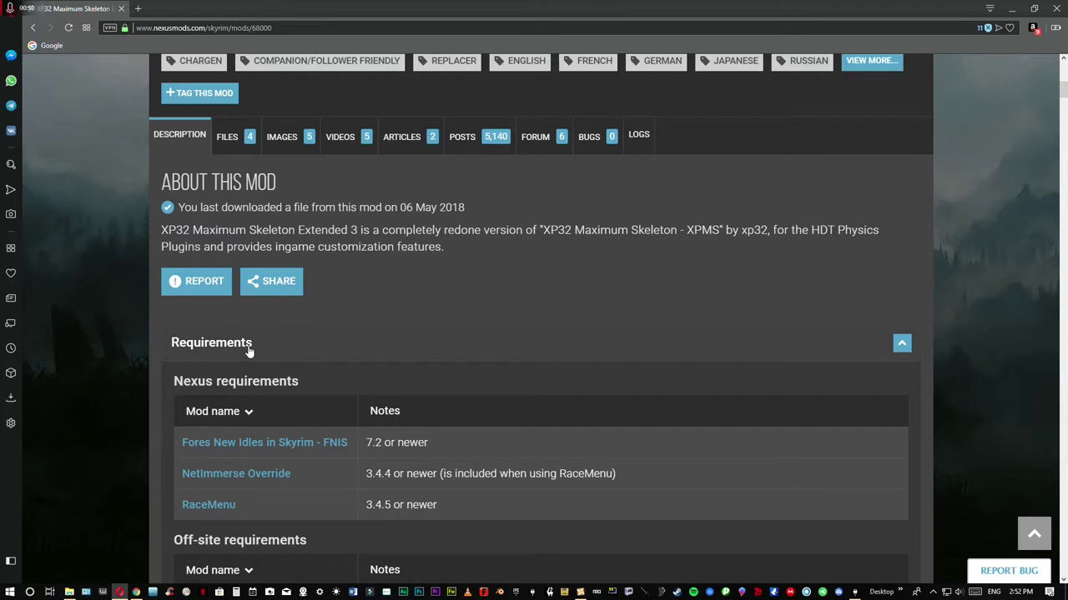
scroll(248, 350, down, 1)
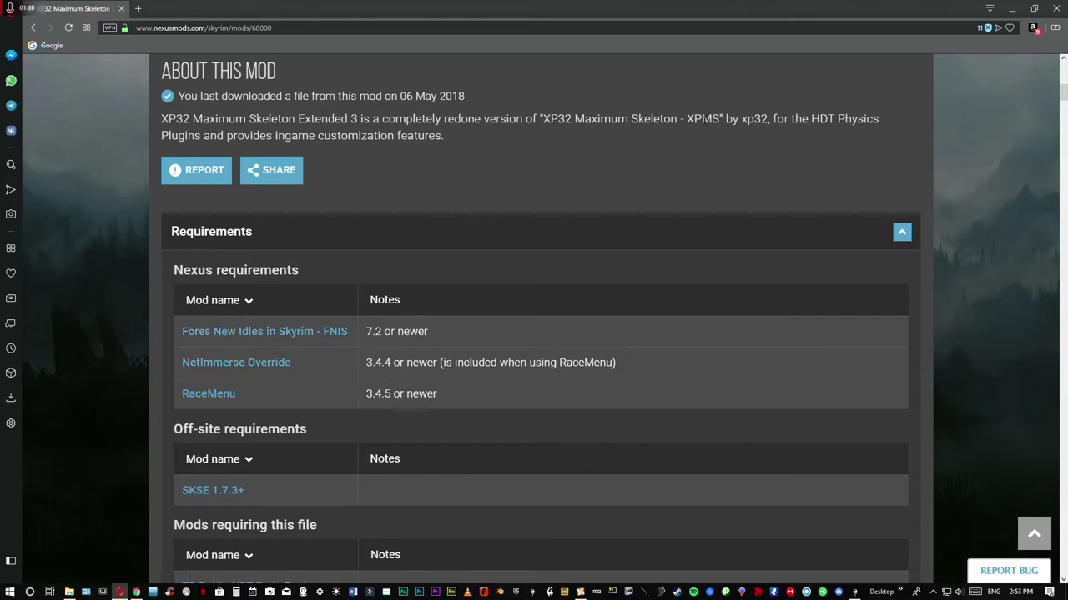
drag(542, 119, 659, 128)
click(642, 150)
scroll(528, 268, down, 1)
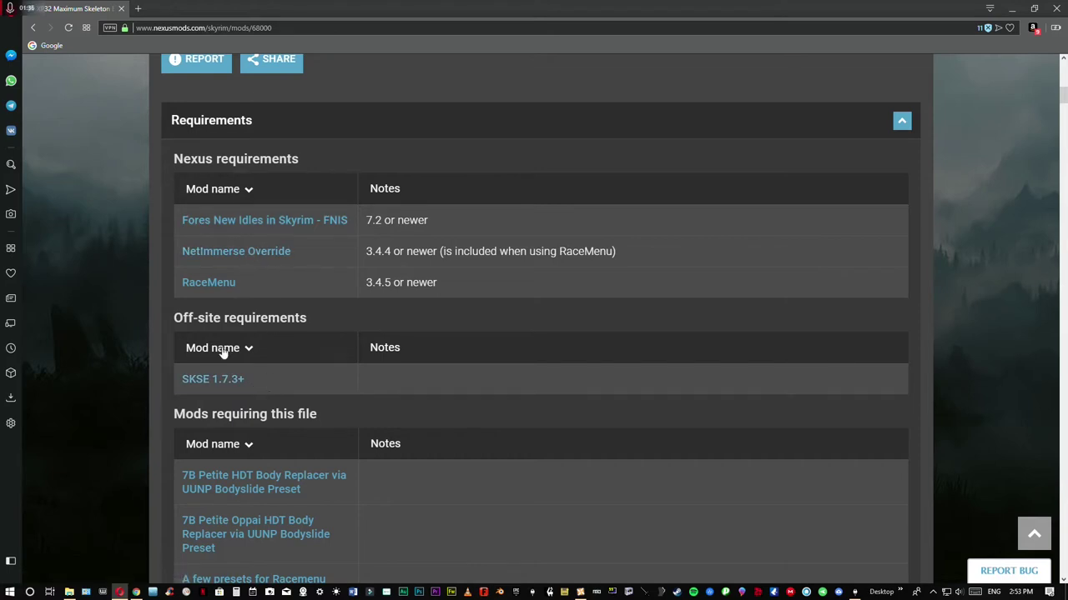
scroll(255, 294, up, 3)
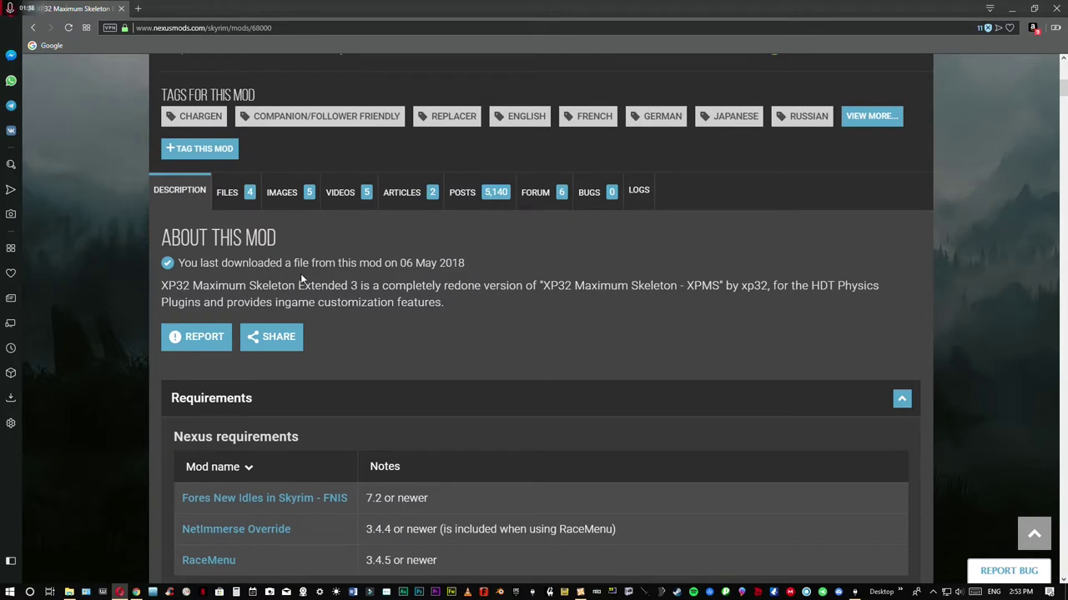
scroll(300, 272, up, 2)
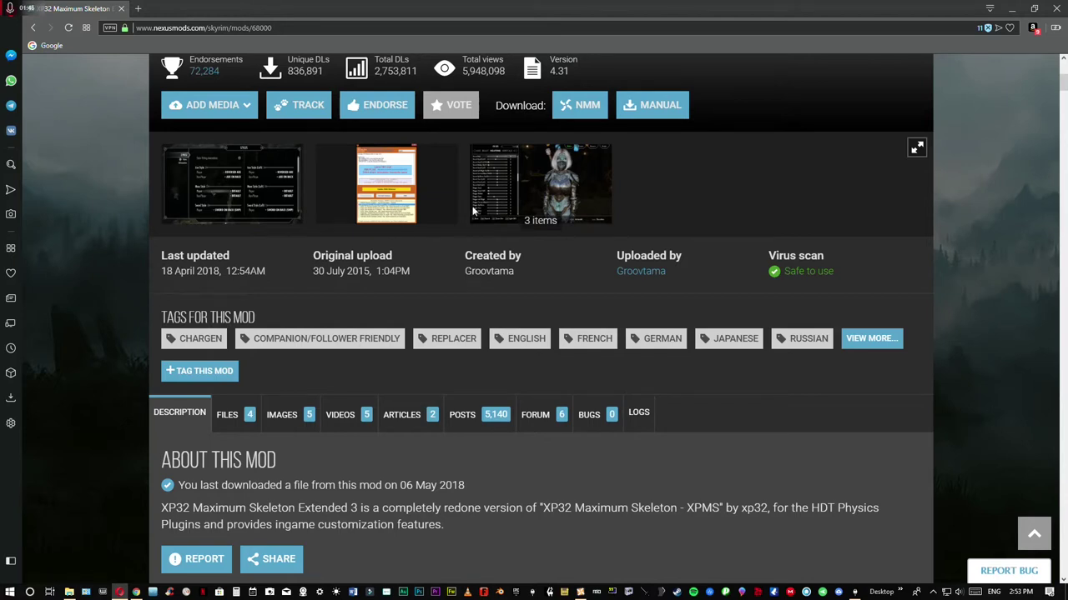
scroll(921, 103, up, 3)
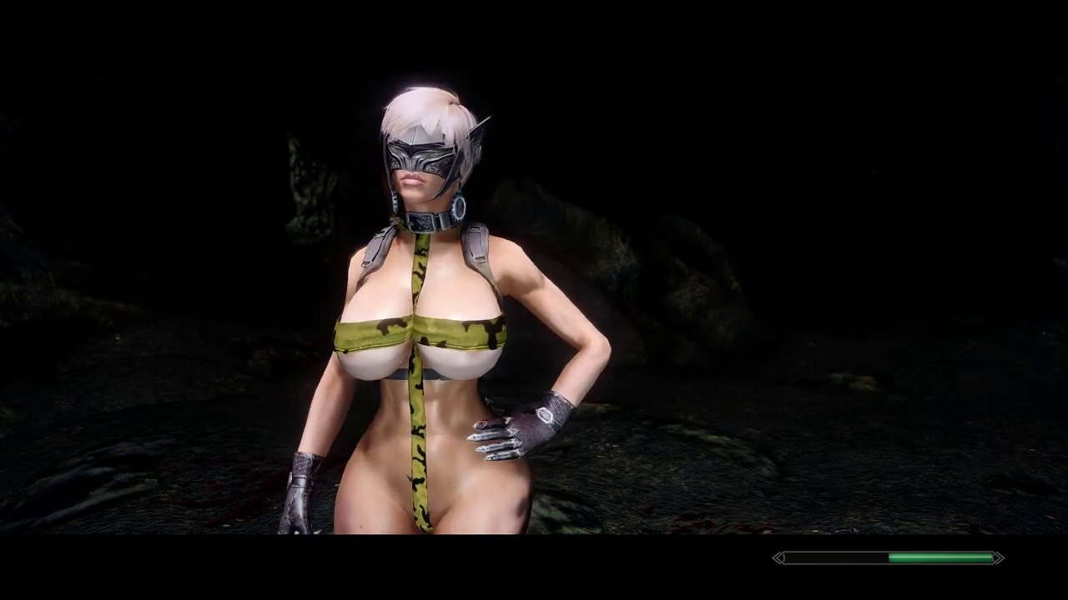
key(i)
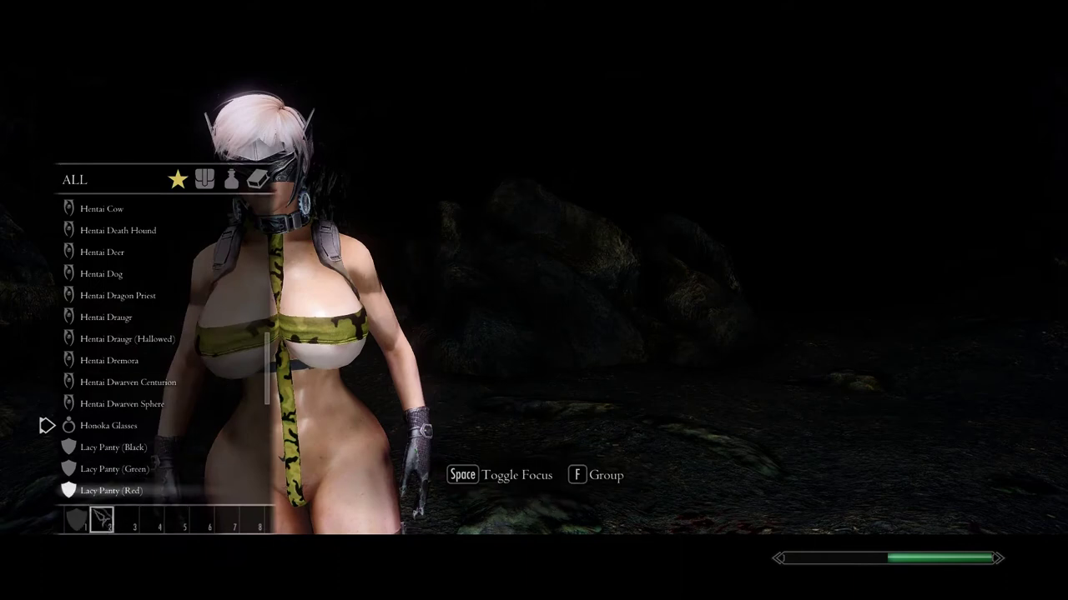
click(103, 520)
key(Escape)
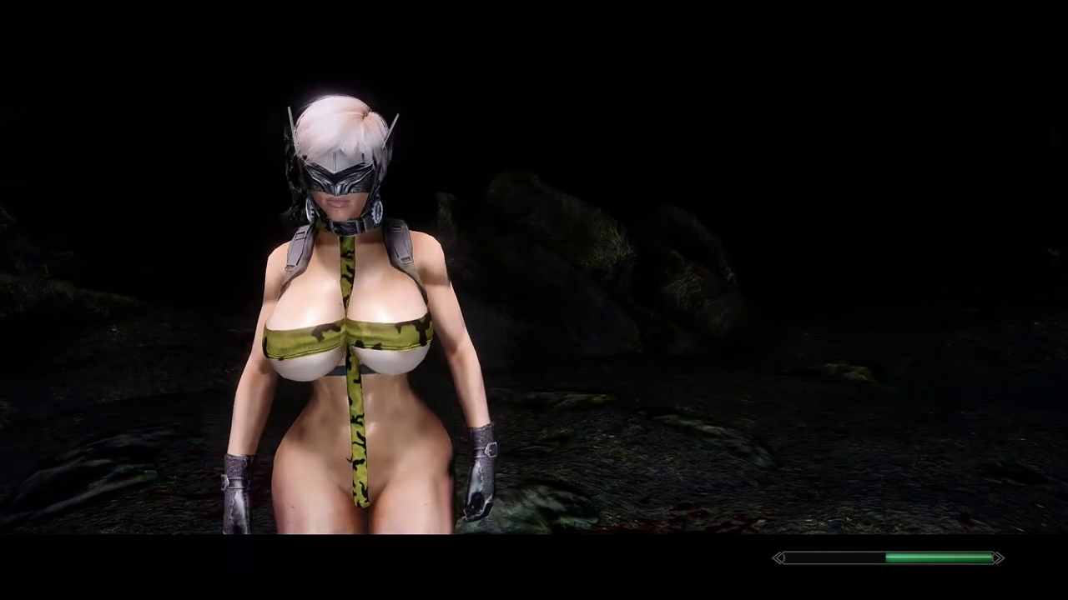
Step: Open the Styles page of XPMSE in Skyrim's mod configuration
key(Escape)
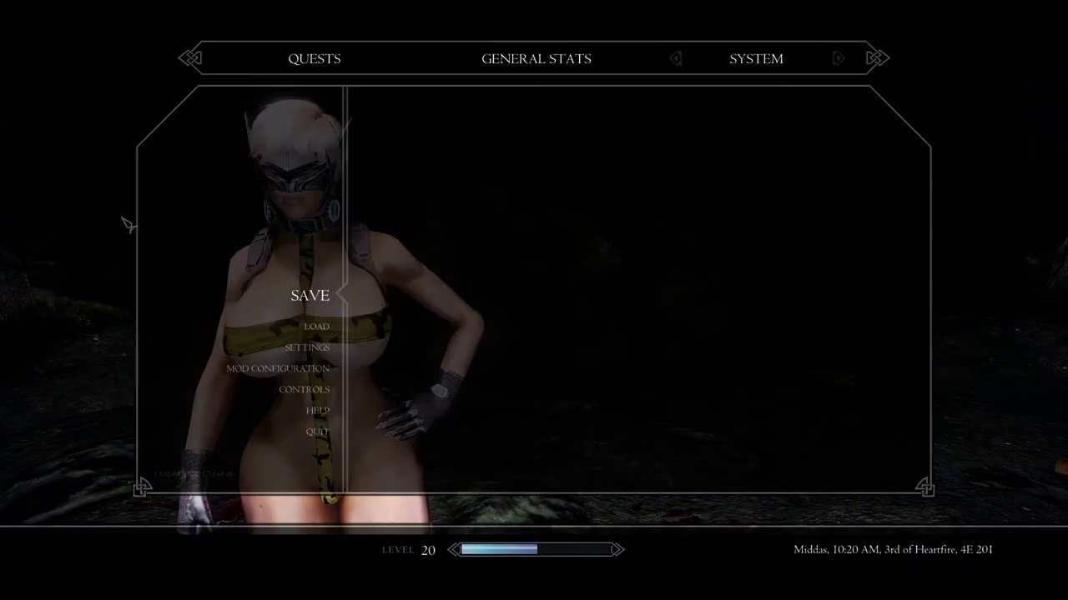
click(270, 369)
scroll(264, 376, down, 20)
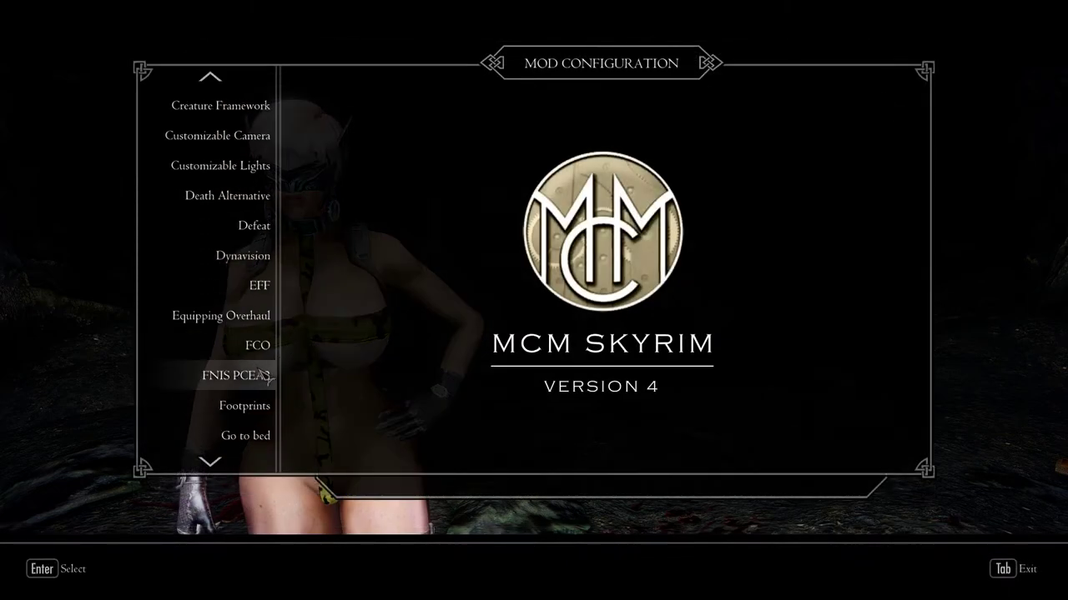
scroll(264, 371, down, 20)
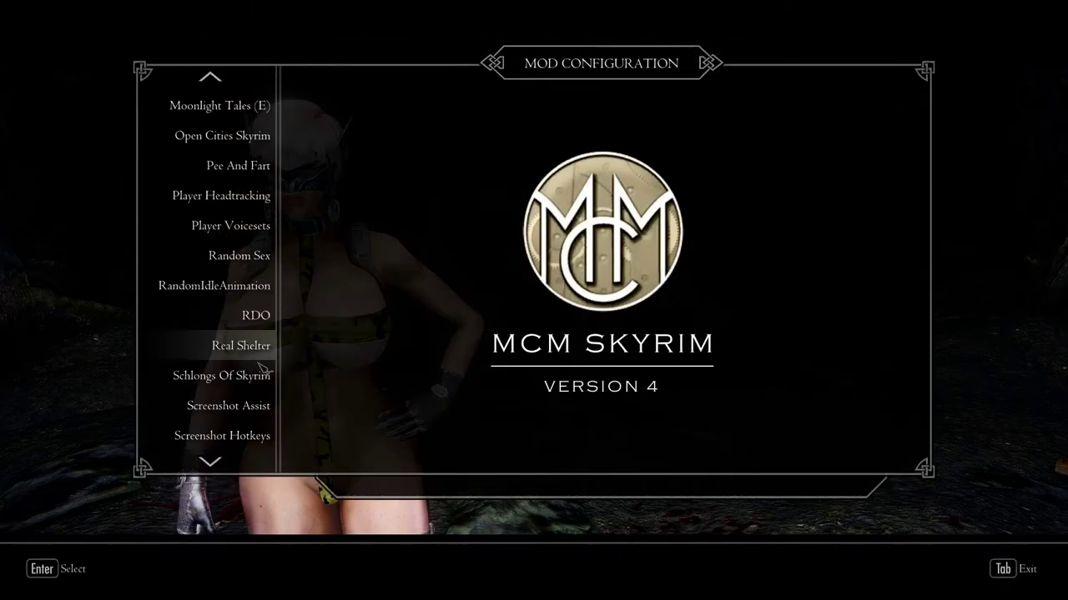
scroll(263, 367, down, 5)
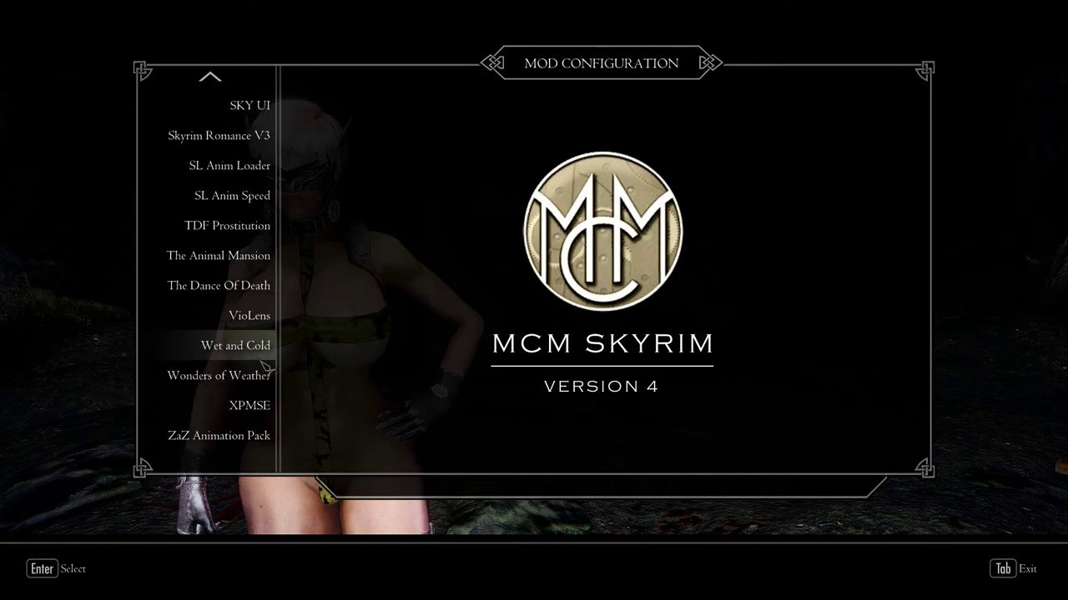
click(248, 411)
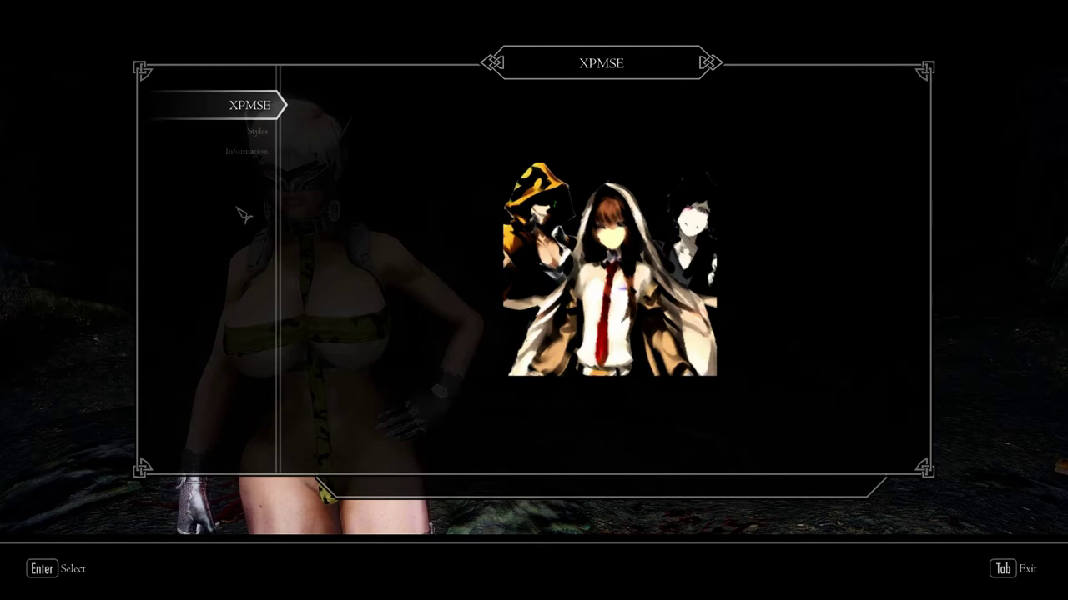
click(257, 131)
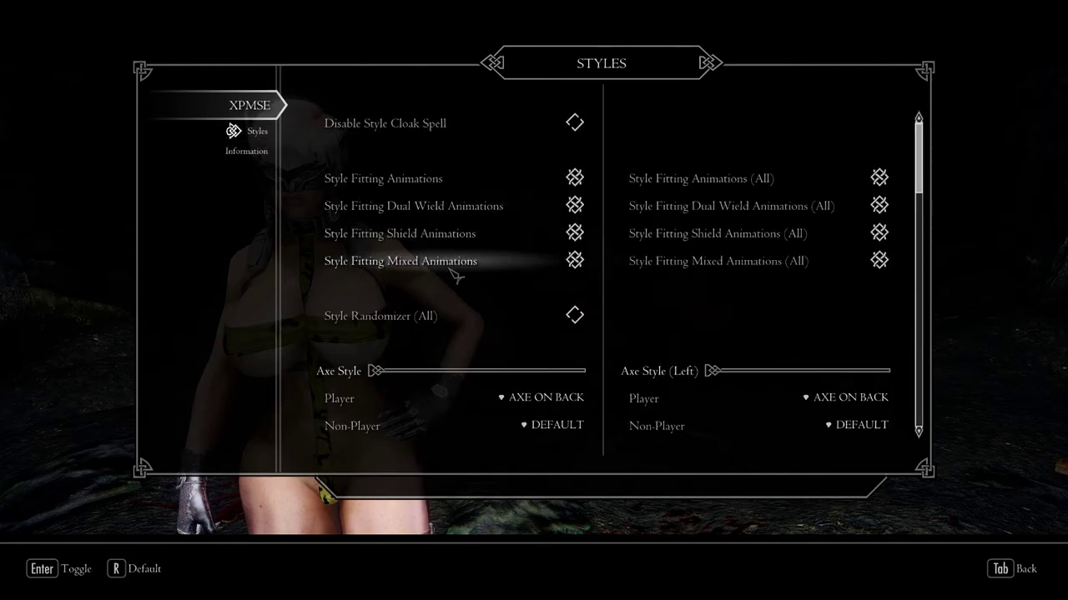
Step: Set the player's Axe Style and Axe Style (Left) to Default
scroll(451, 268, down, 3)
scroll(451, 269, down, 2)
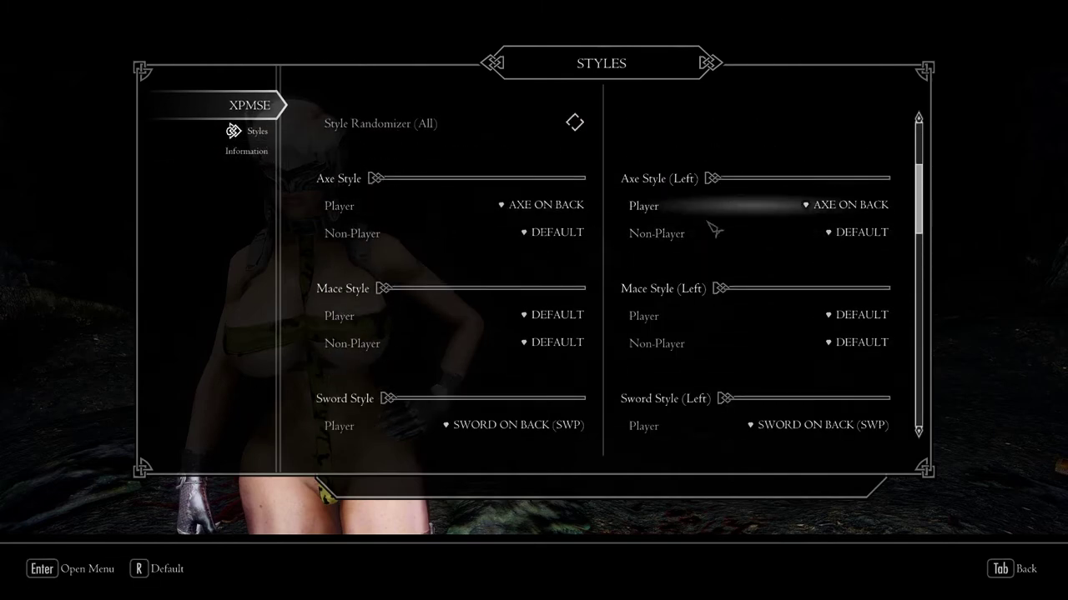
click(567, 208)
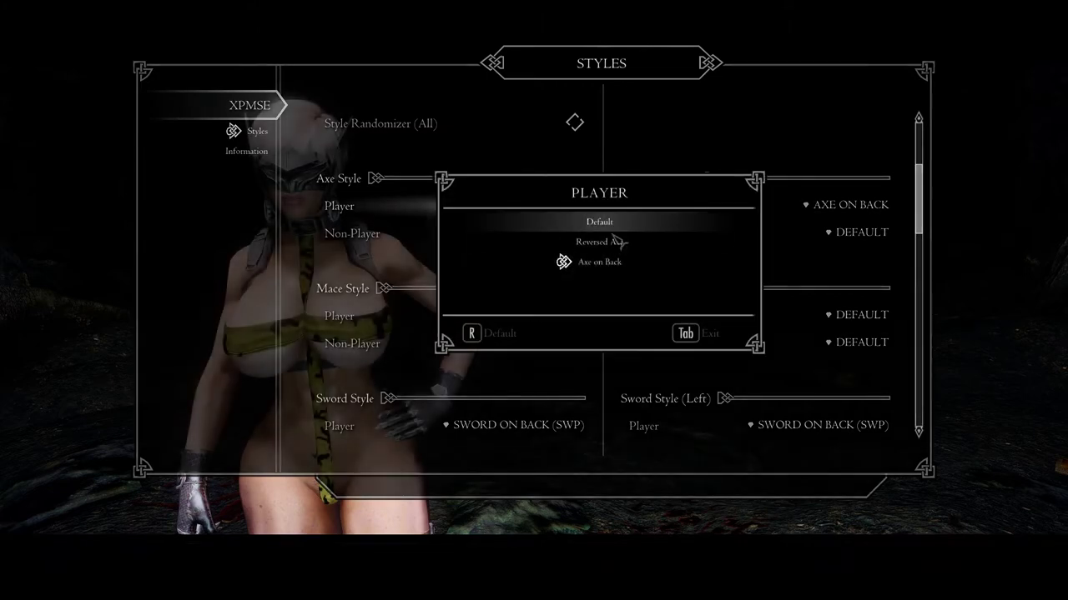
click(599, 222)
click(705, 333)
click(784, 210)
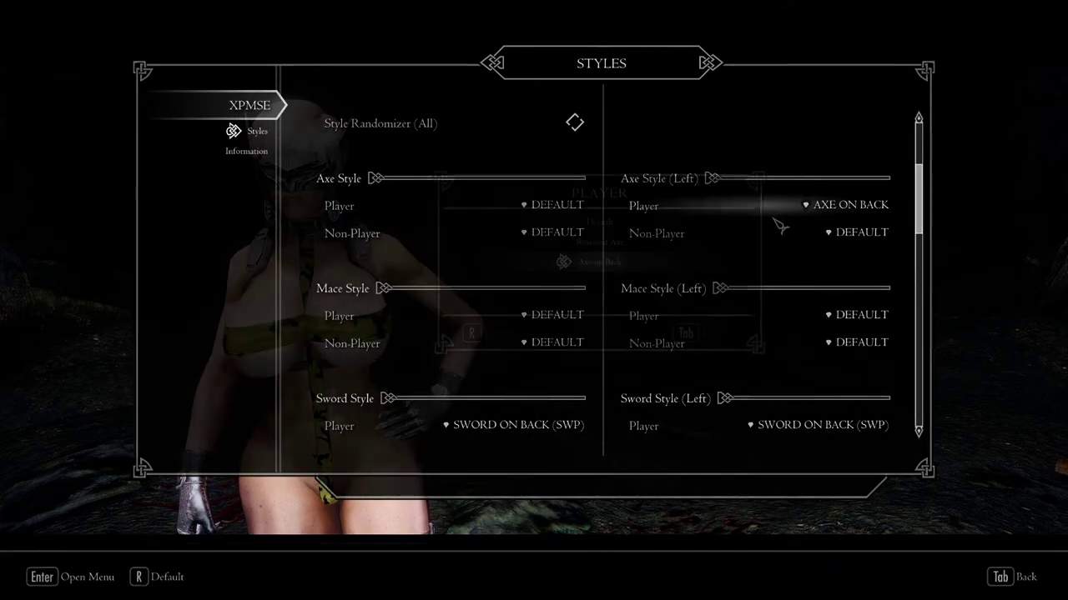
click(635, 226)
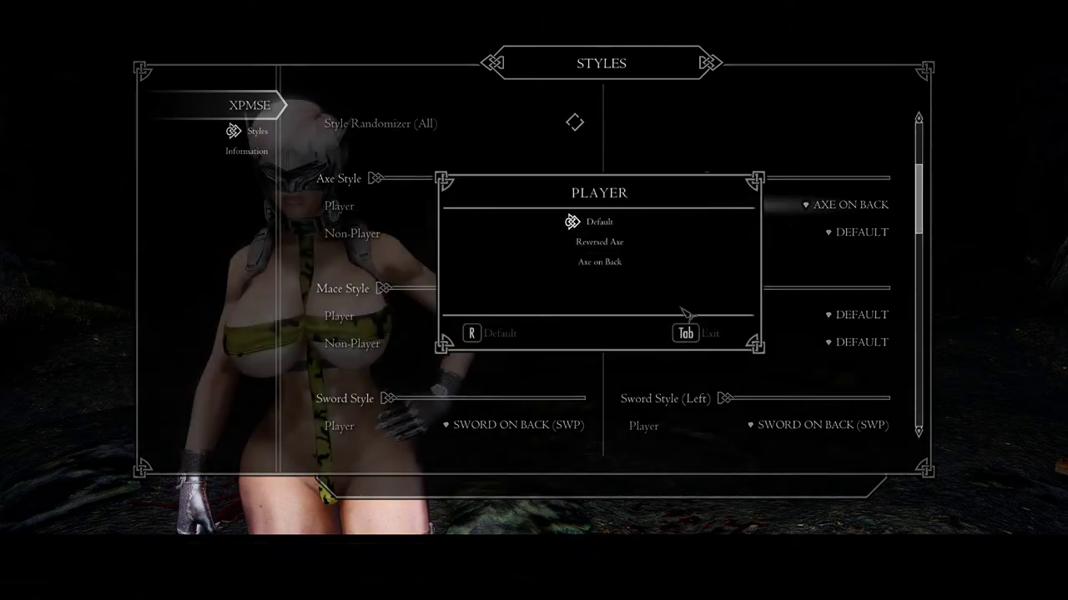
click(694, 338)
Step: Set the player's Sword Style and Sword Style (Left) to Default
scroll(576, 317, down, 2)
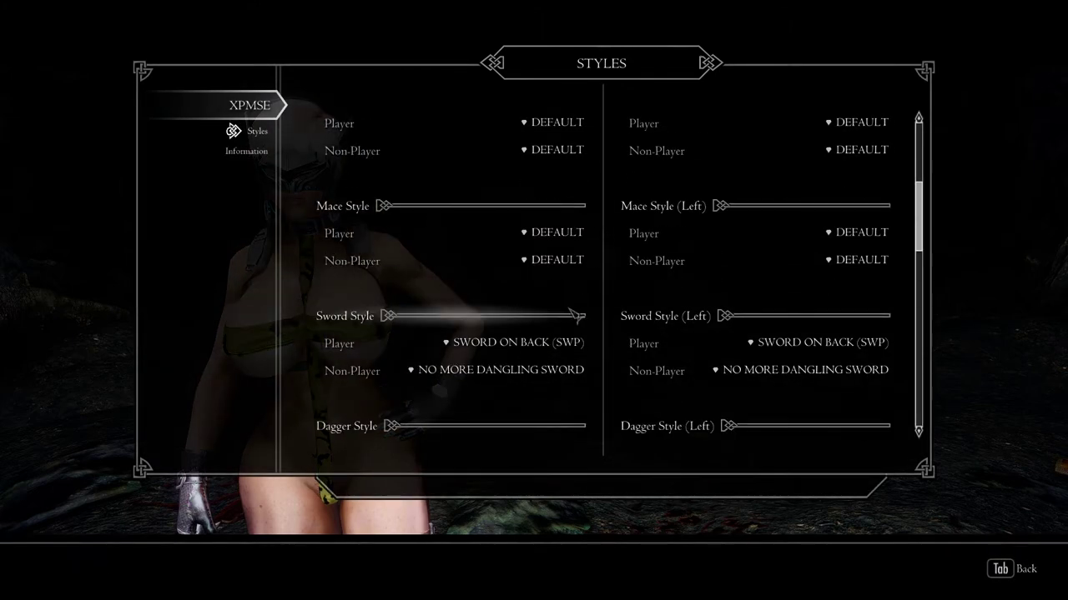
click(572, 322)
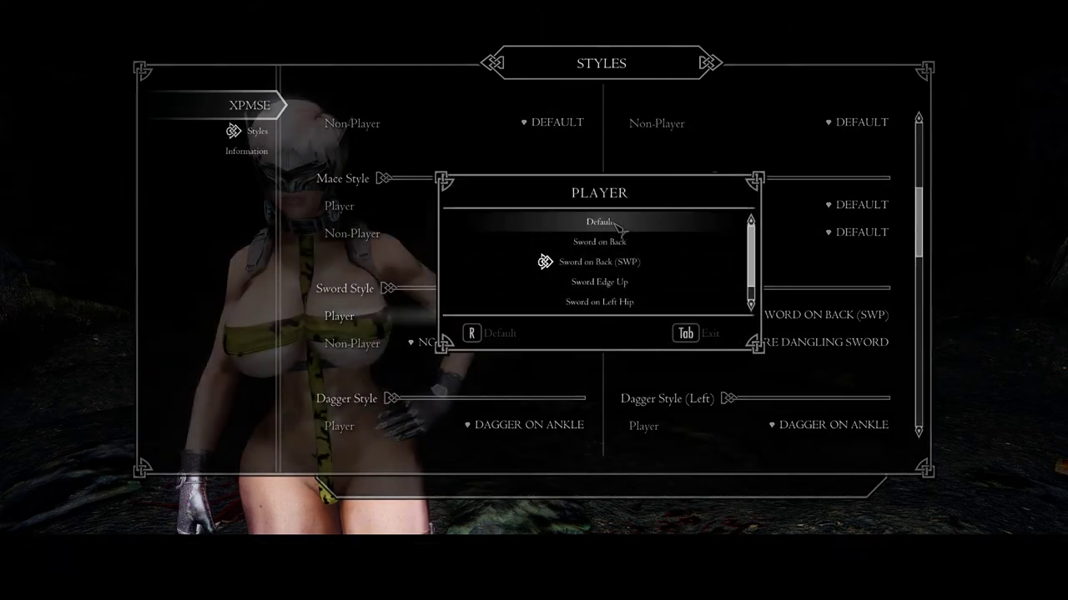
click(686, 335)
click(834, 315)
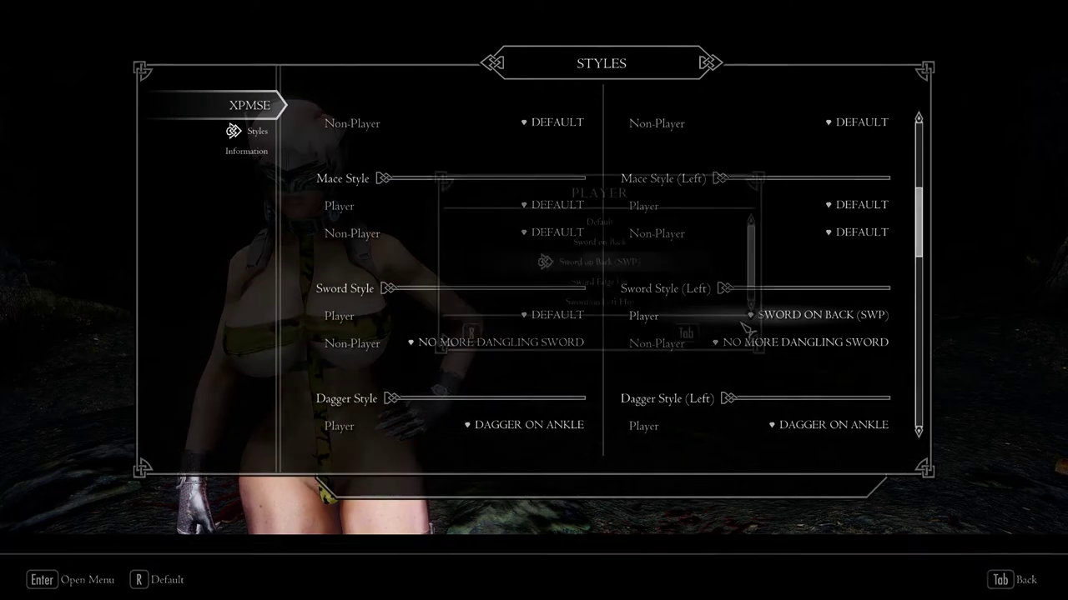
click(705, 347)
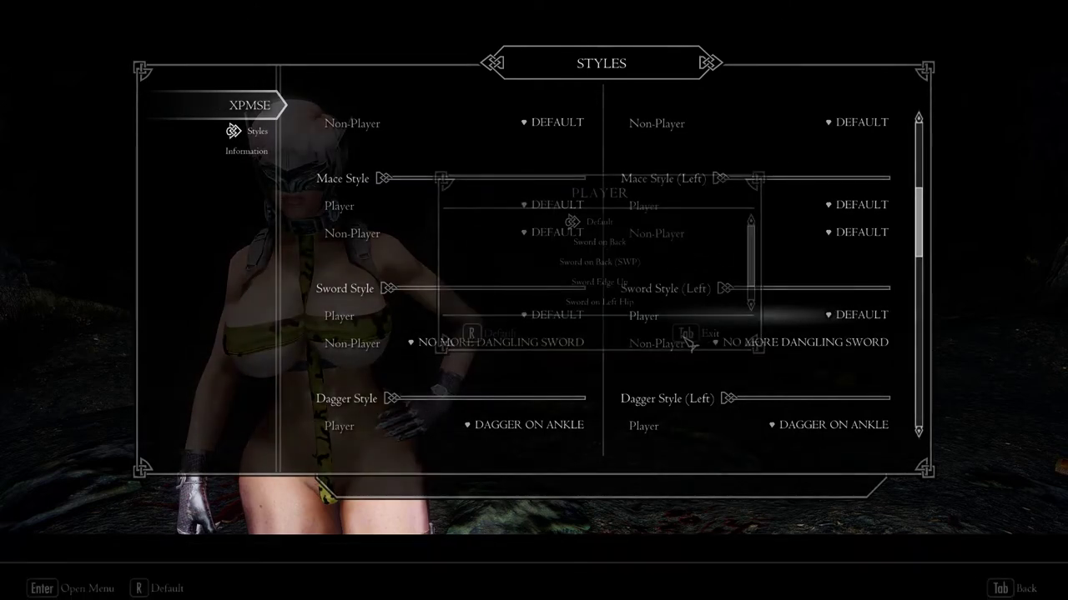
Step: Set the non-player Sword Style and Sword Style (Left) to Default
click(580, 349)
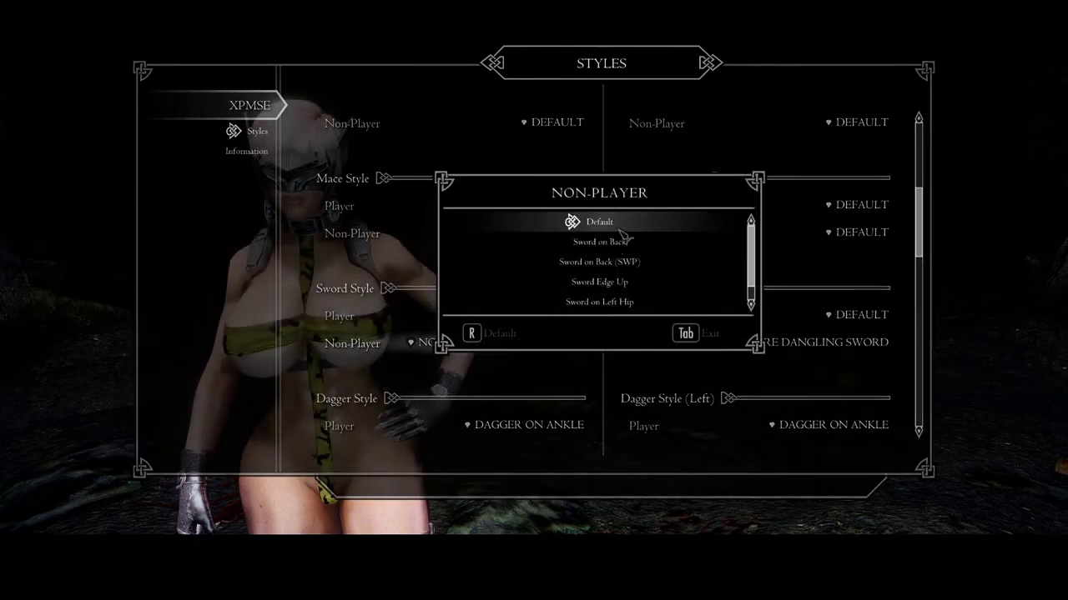
click(689, 340)
click(713, 342)
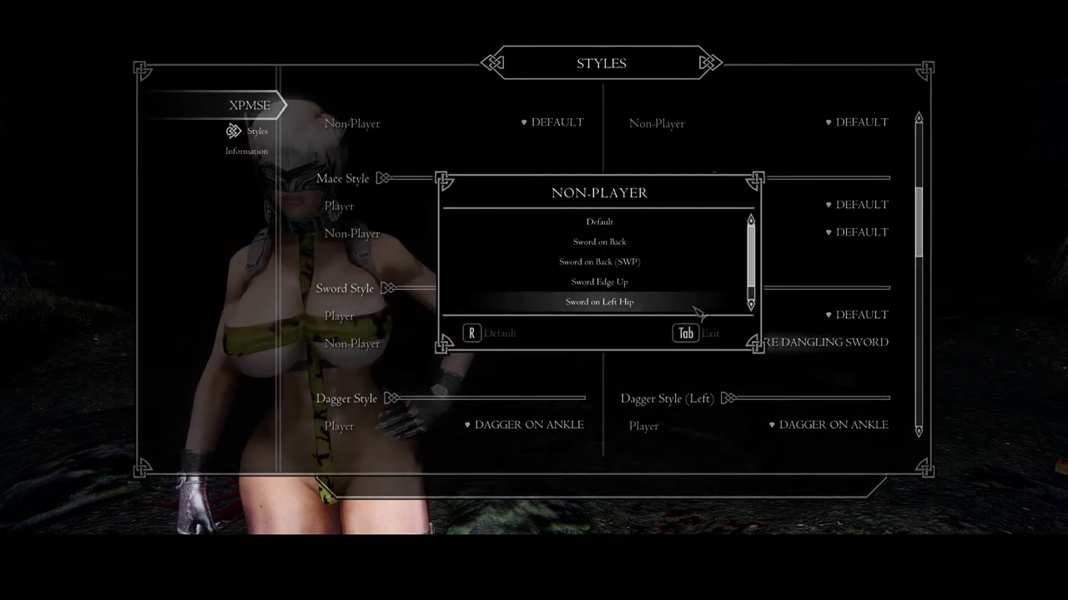
click(684, 333)
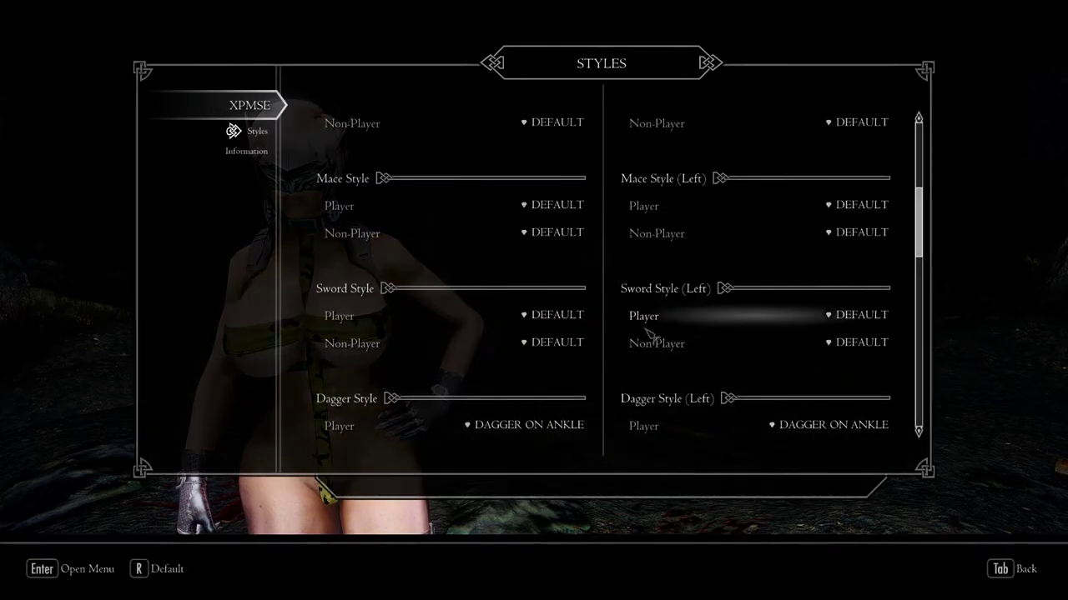
Step: Set the player's Dagger Style and Dagger Style (Left) to Default
scroll(578, 311, down, 5)
click(567, 288)
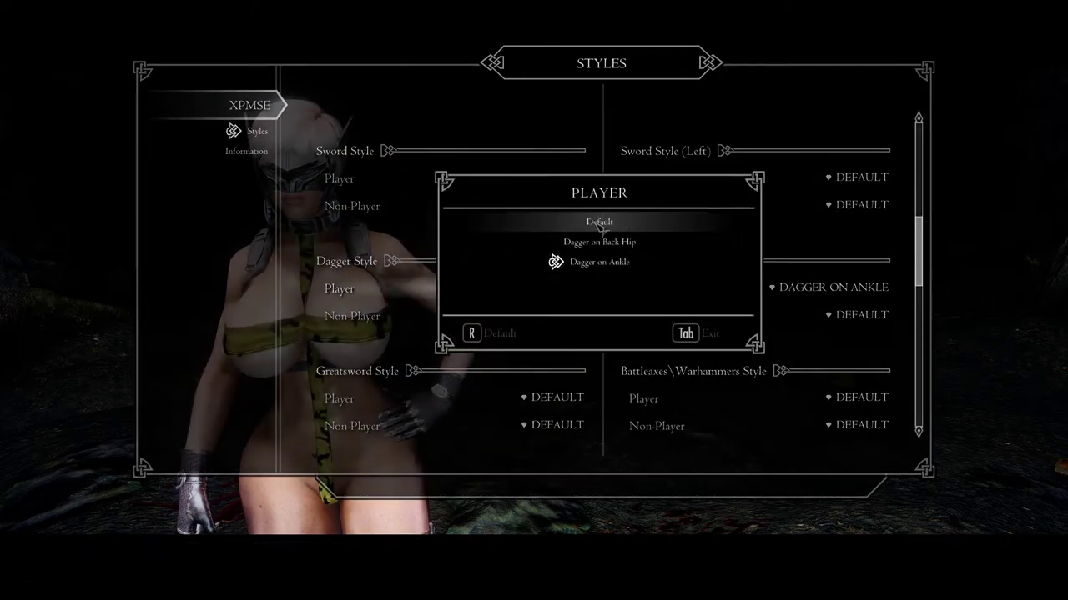
click(701, 336)
click(830, 287)
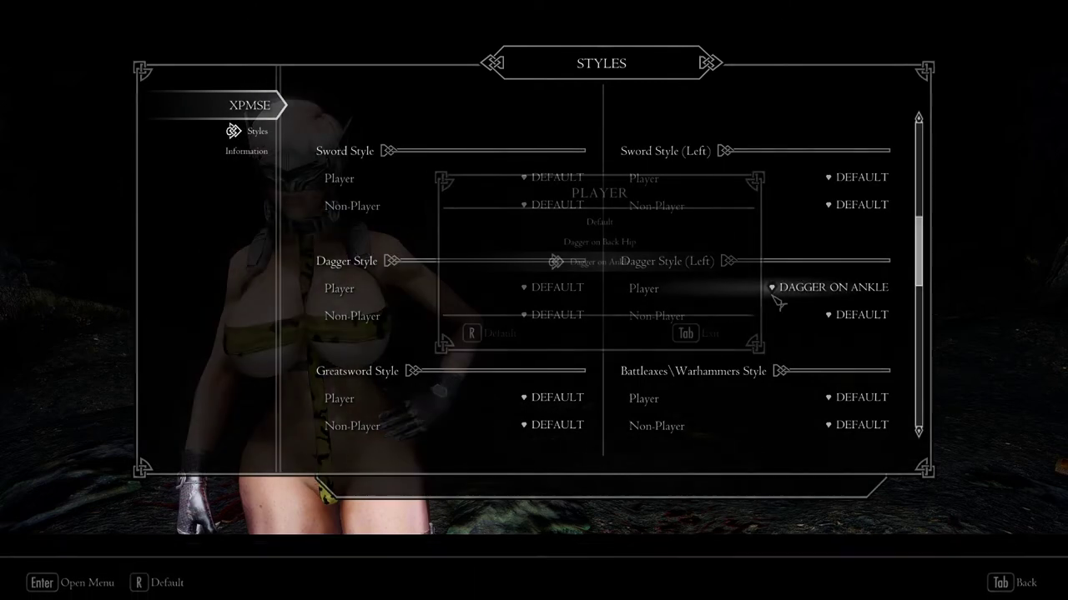
click(705, 334)
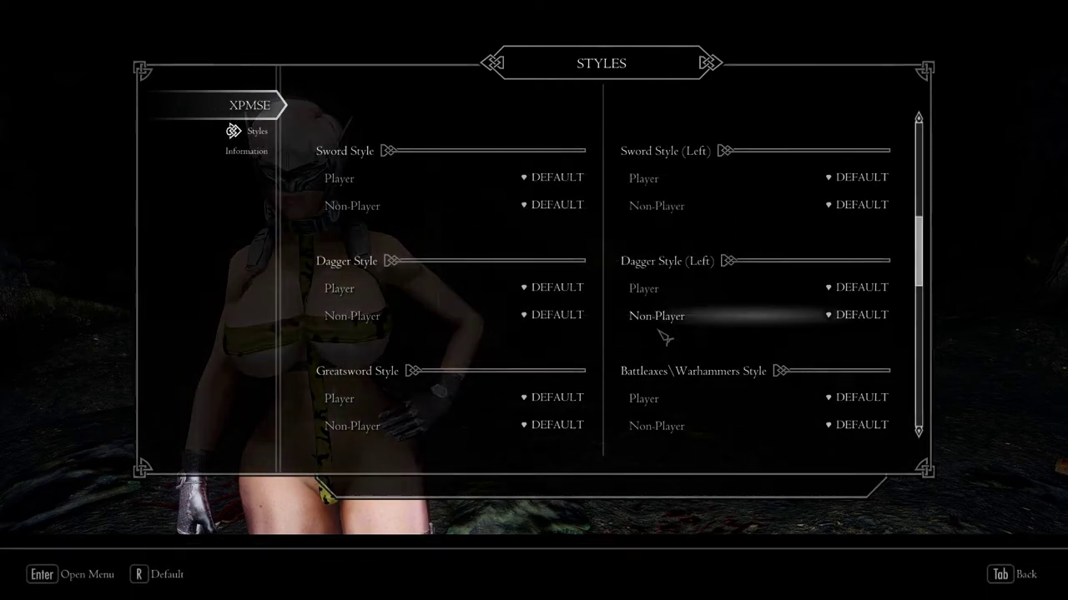
Step: Look through the remaining weapon, shield, magic and shout styles, and return to the style fitting animation options
scroll(663, 332, down, 2)
scroll(659, 331, down, 8)
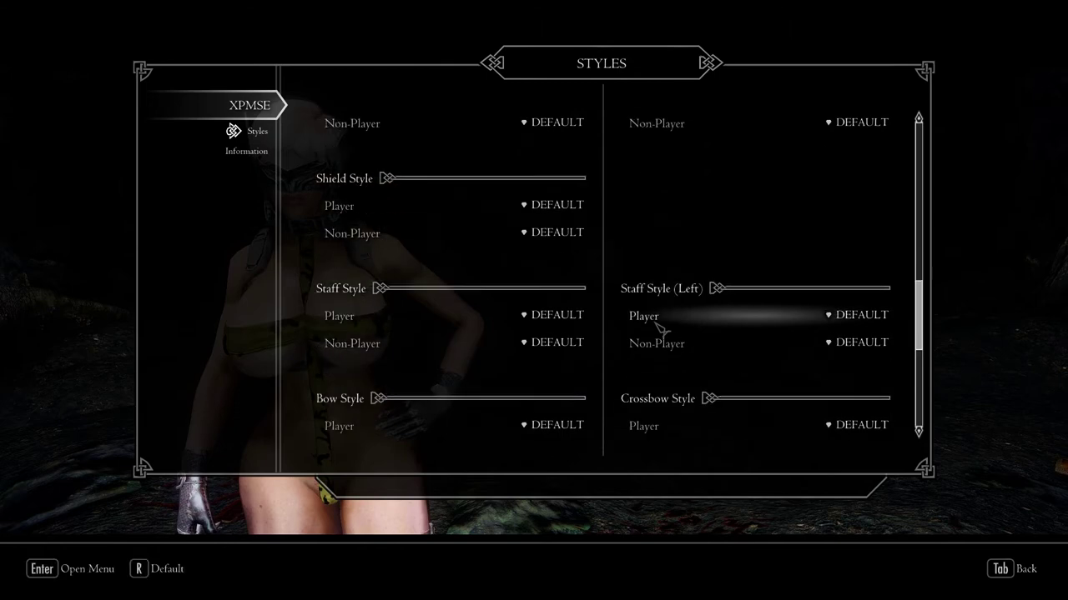
scroll(663, 331, down, 2)
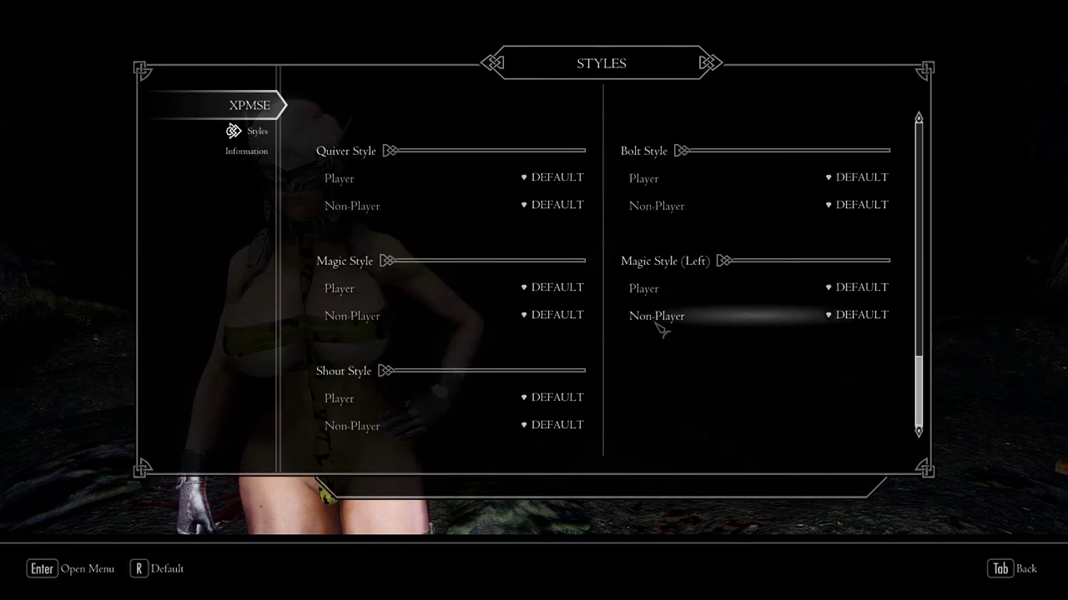
scroll(660, 331, up, 4)
scroll(659, 327, up, 10)
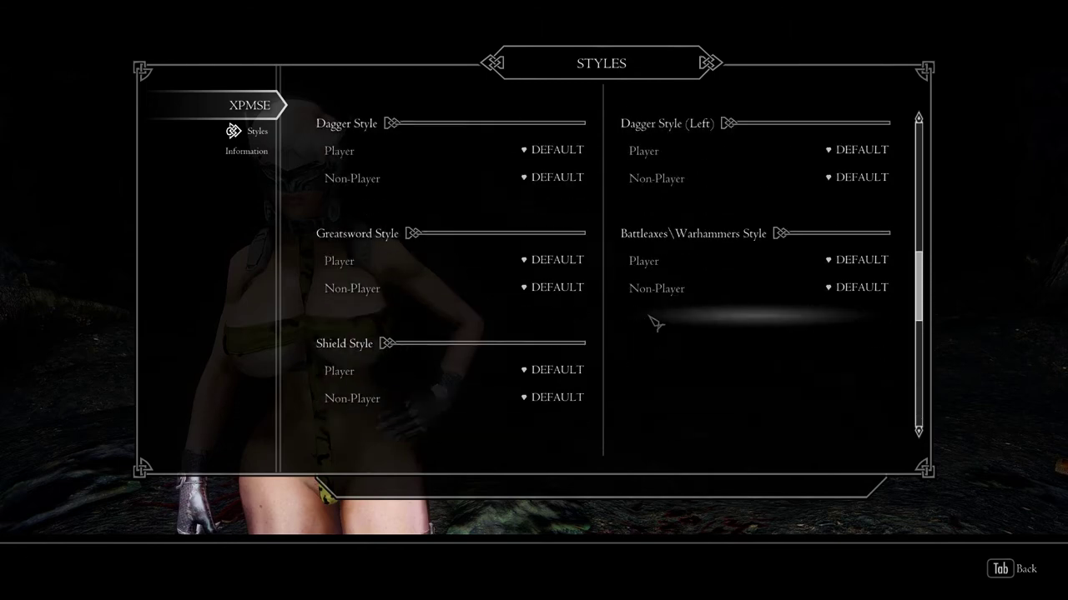
scroll(653, 321, up, 8)
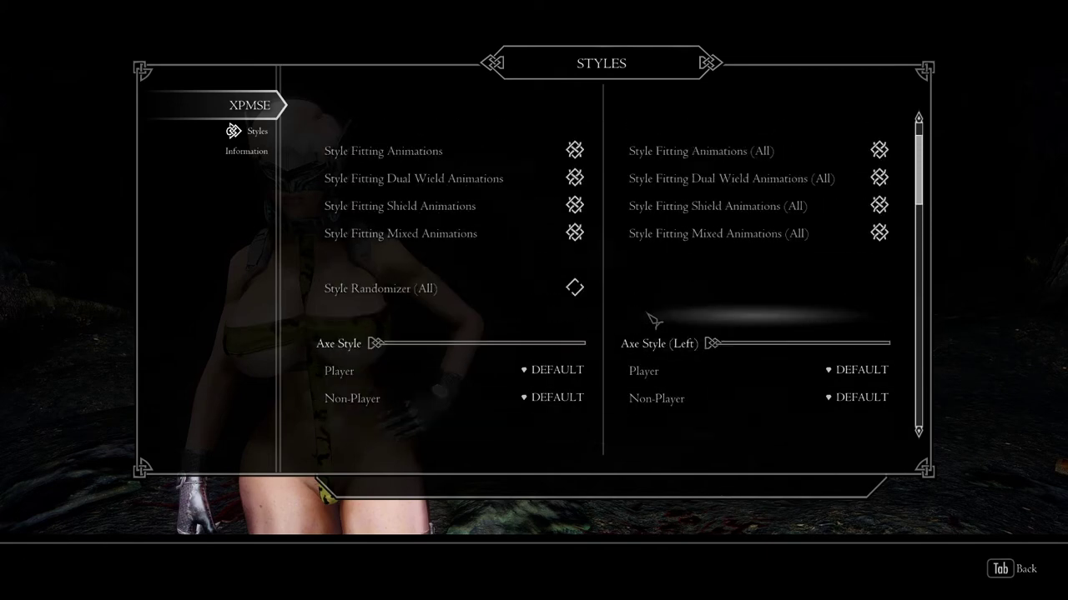
Step: Leave the mod configuration, open the character editor with the console command showracemenu, and show the Weapons sliders
key(Tab)
key(Tab)
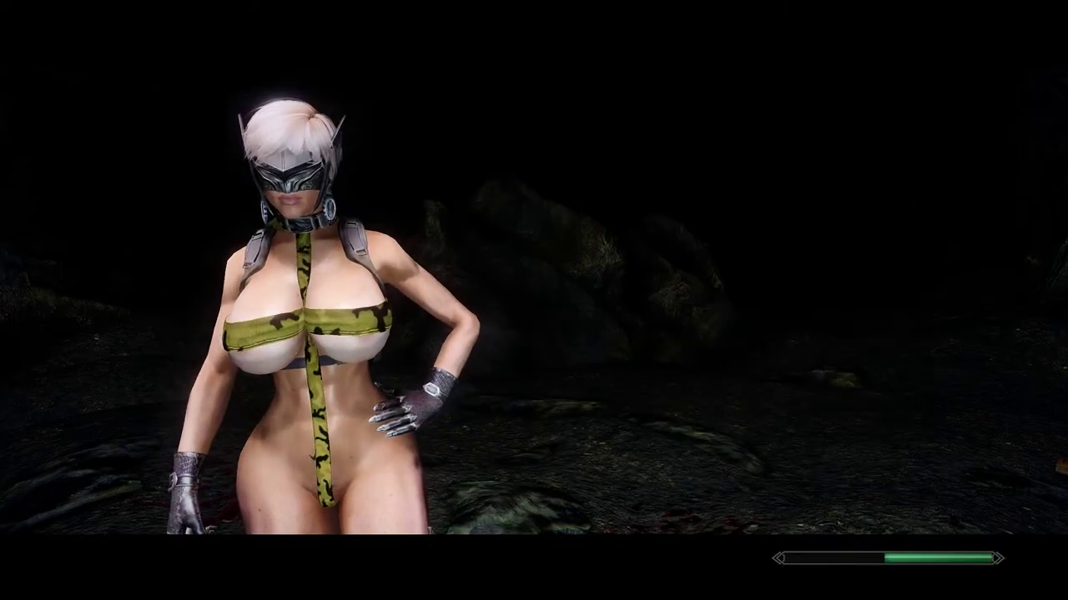
key(grave)
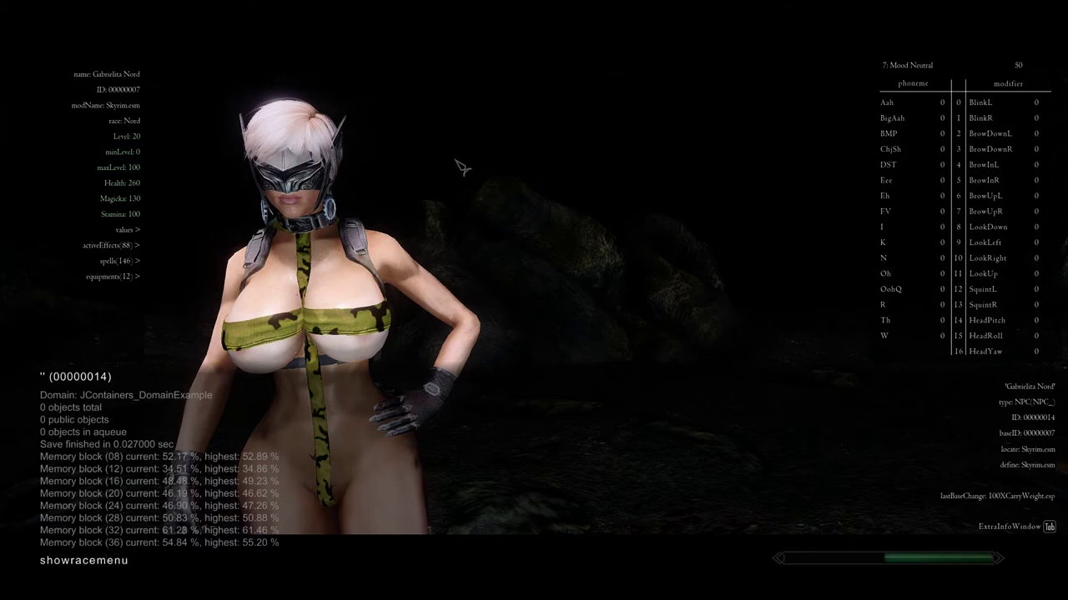
key(Return)
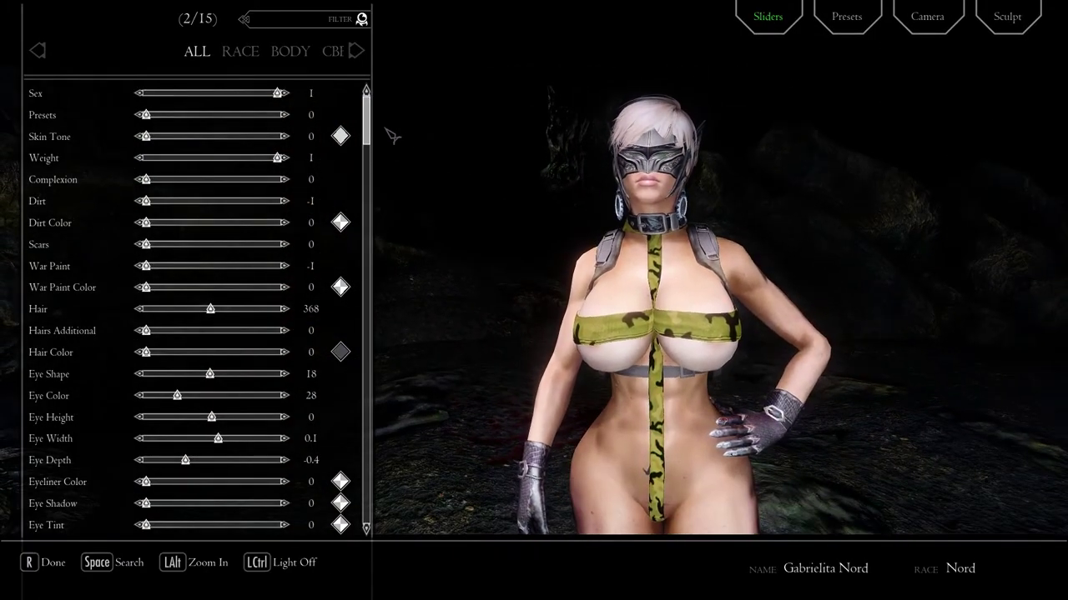
scroll(367, 63, up, 3)
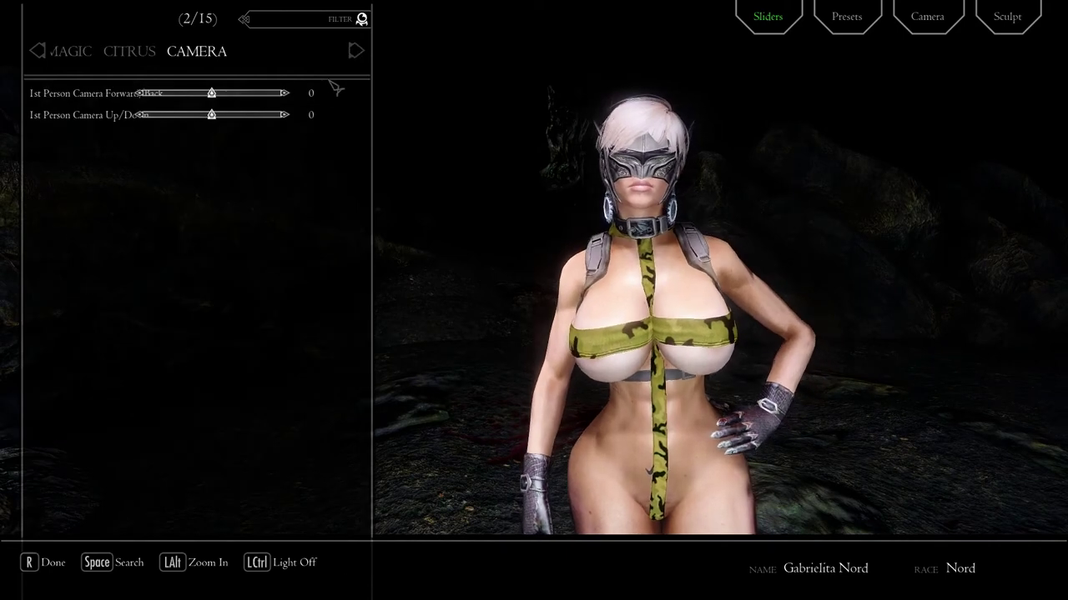
click(142, 56)
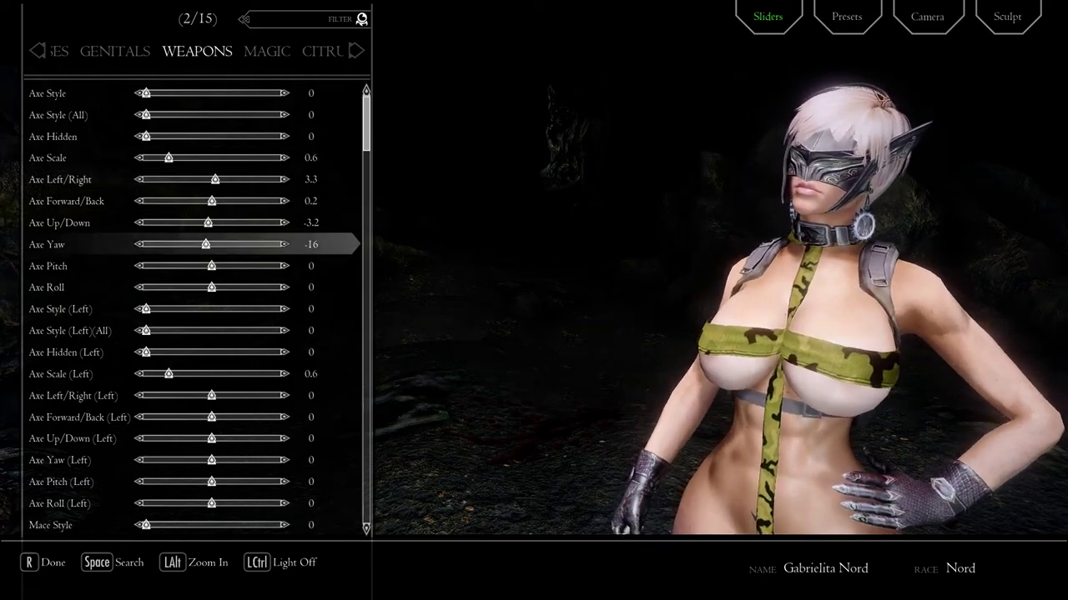
Step: Check the preset save location without saving, and load the New Weapon Placement 2.jslot preset
click(847, 35)
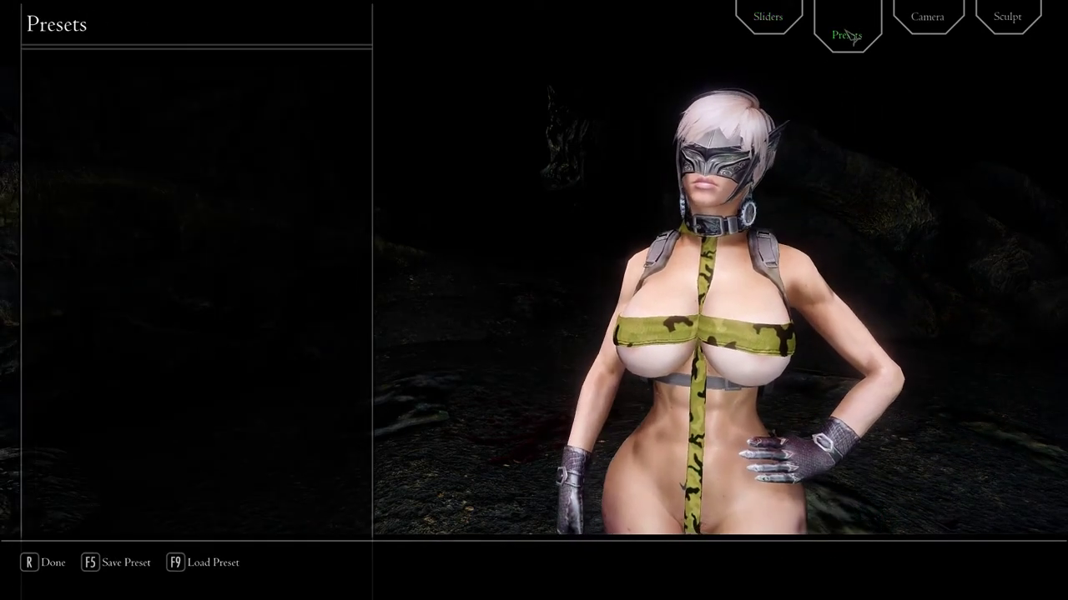
key(F5)
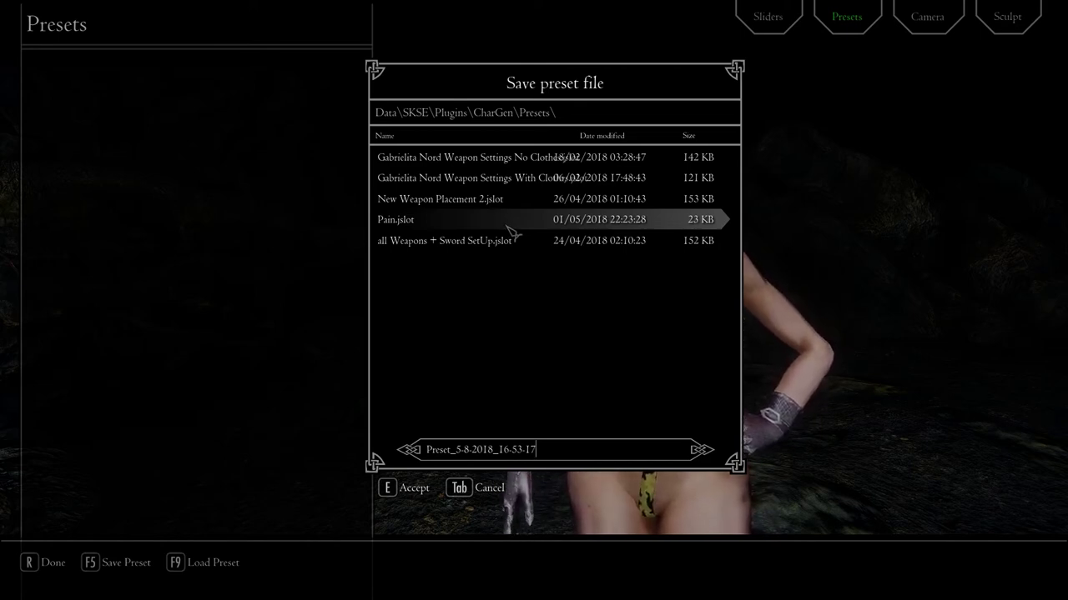
click(473, 498)
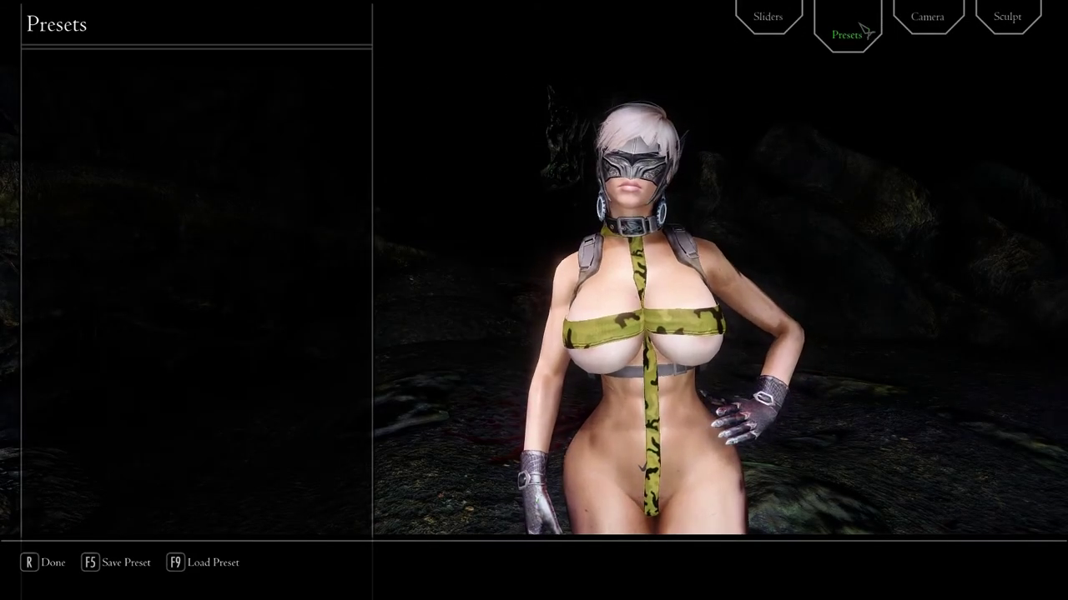
key(F9)
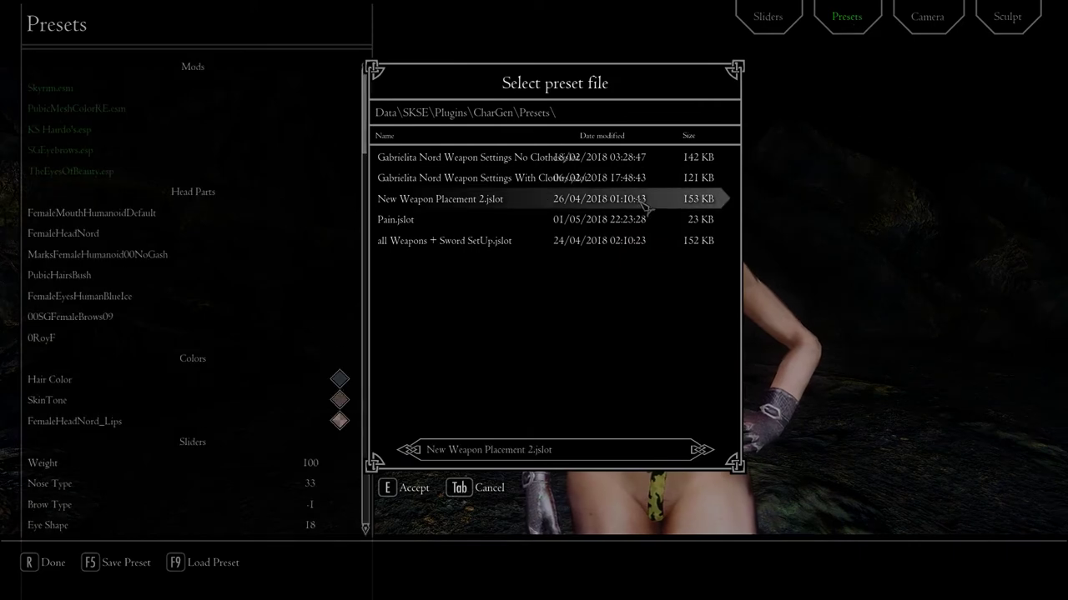
click(490, 205)
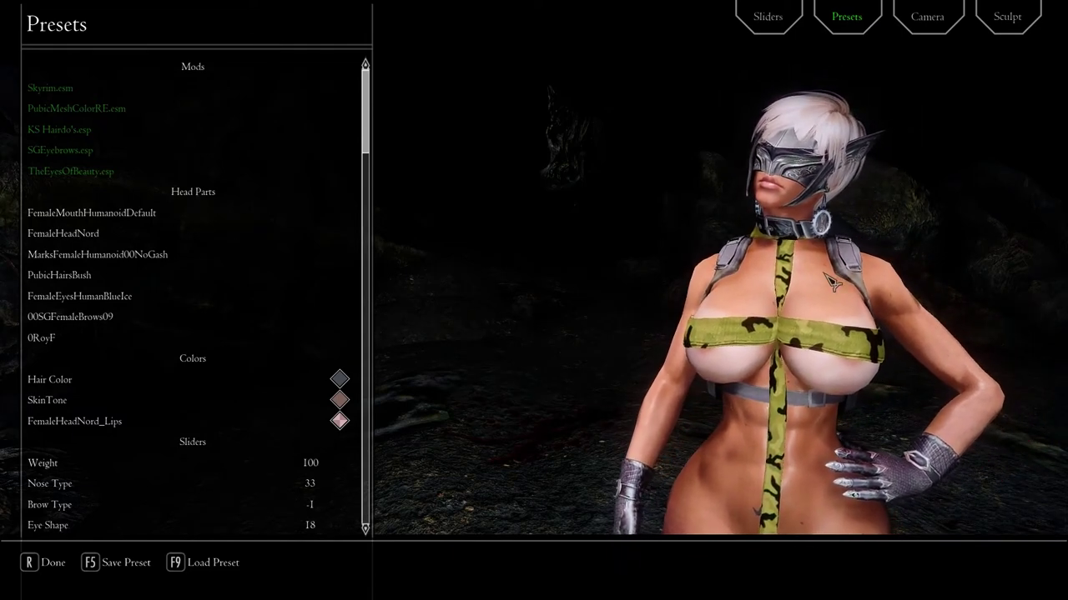
Step: Inspect the axe style, scale and position values in the Weapons sliders with the whole character in view
click(767, 27)
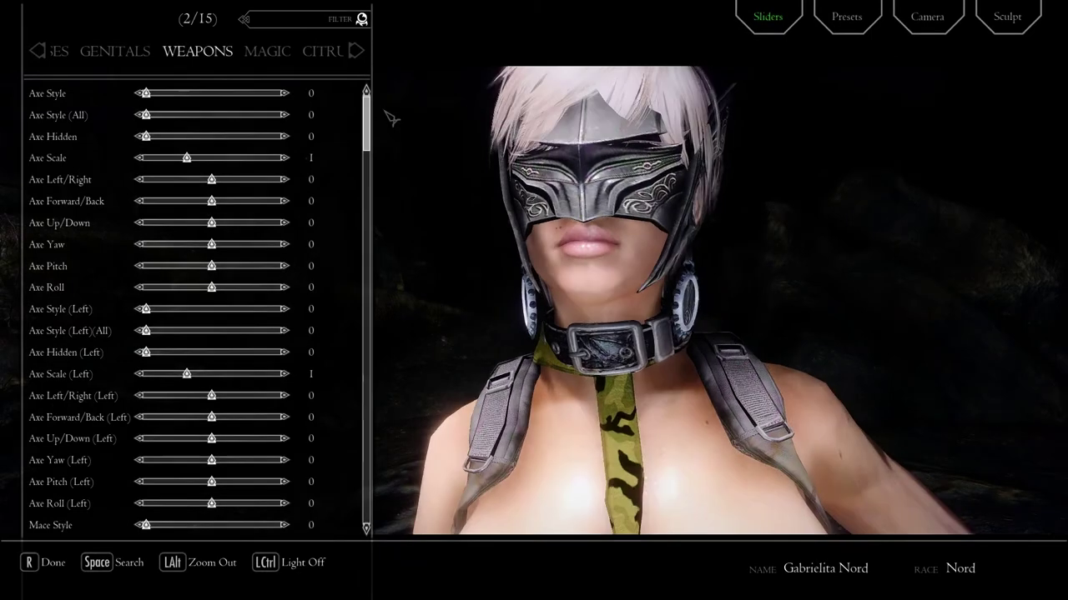
key(alt)
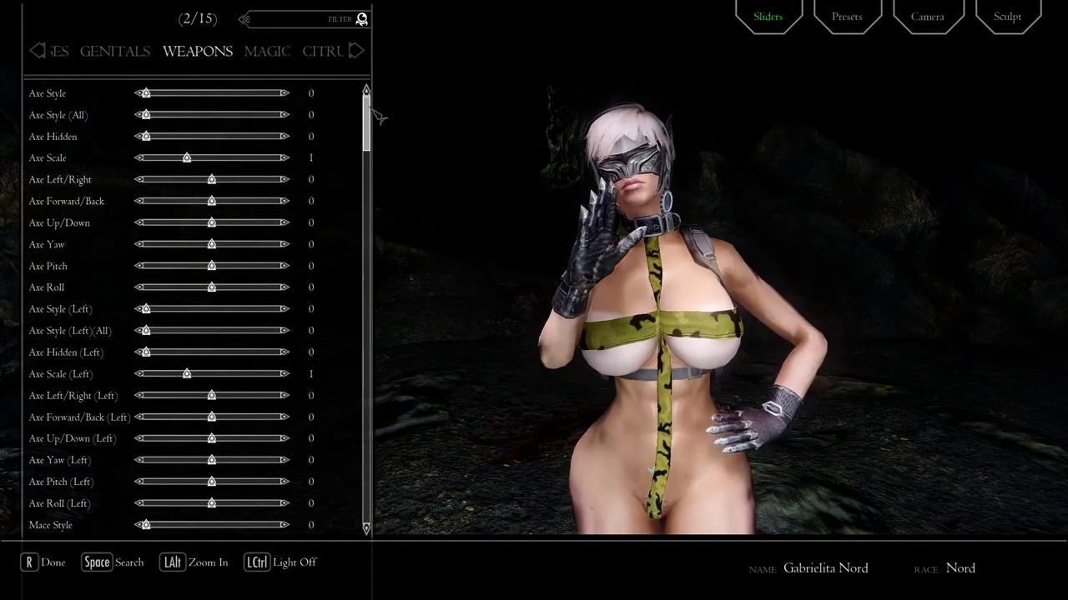
mouse_move(372, 113)
mouse_down()
mouse_move(392, 287)
mouse_move(392, 507)
mouse_move(372, 117)
mouse_up()
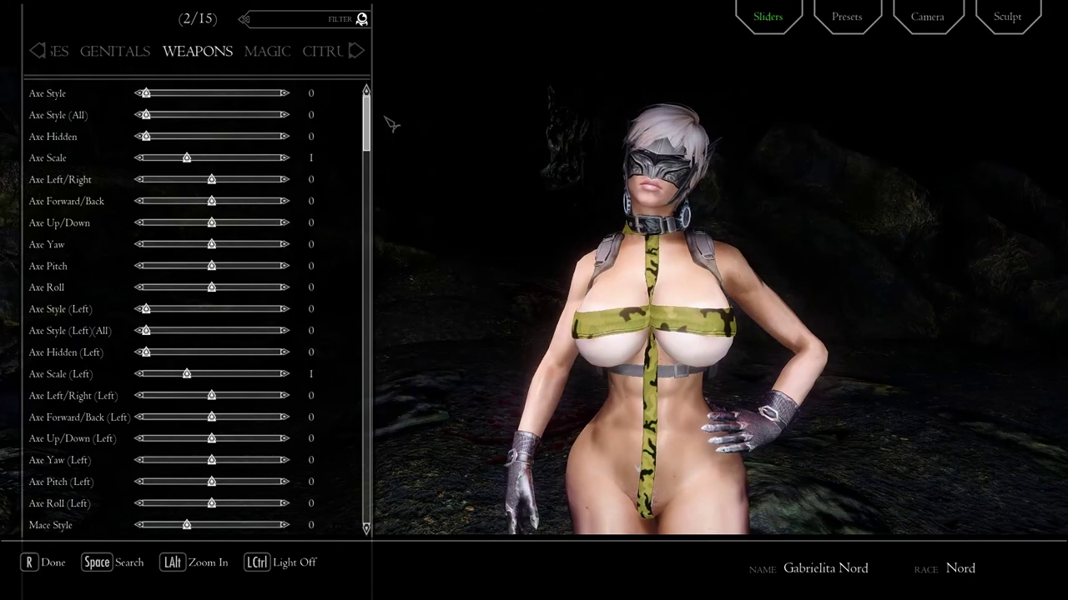
Step: Save the current character setup as a new preset named Default
click(848, 46)
key(F5)
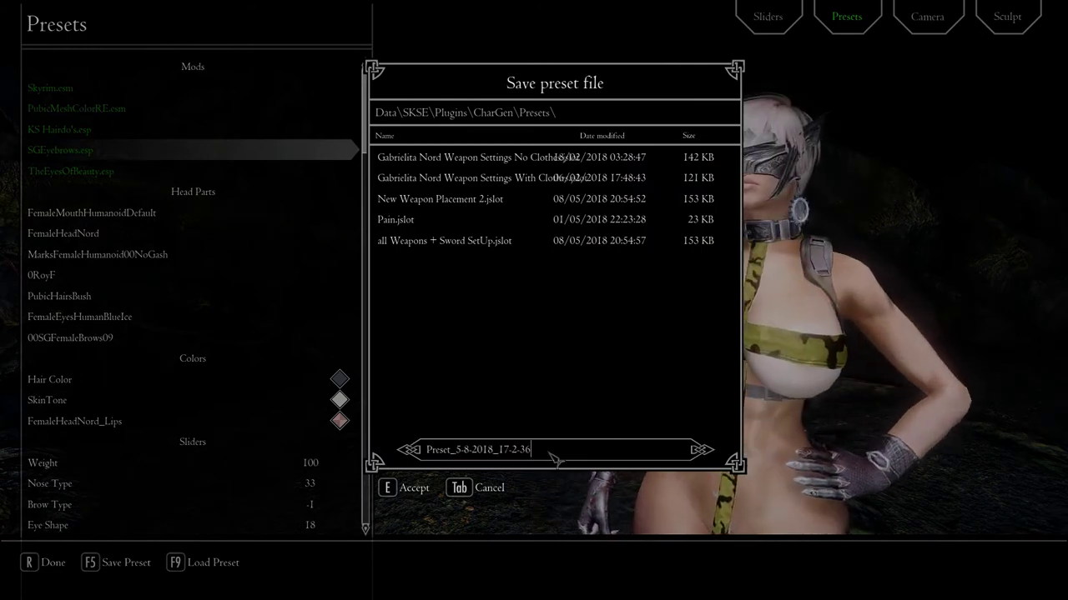
key(ctrl+a)
key(BackSpace)
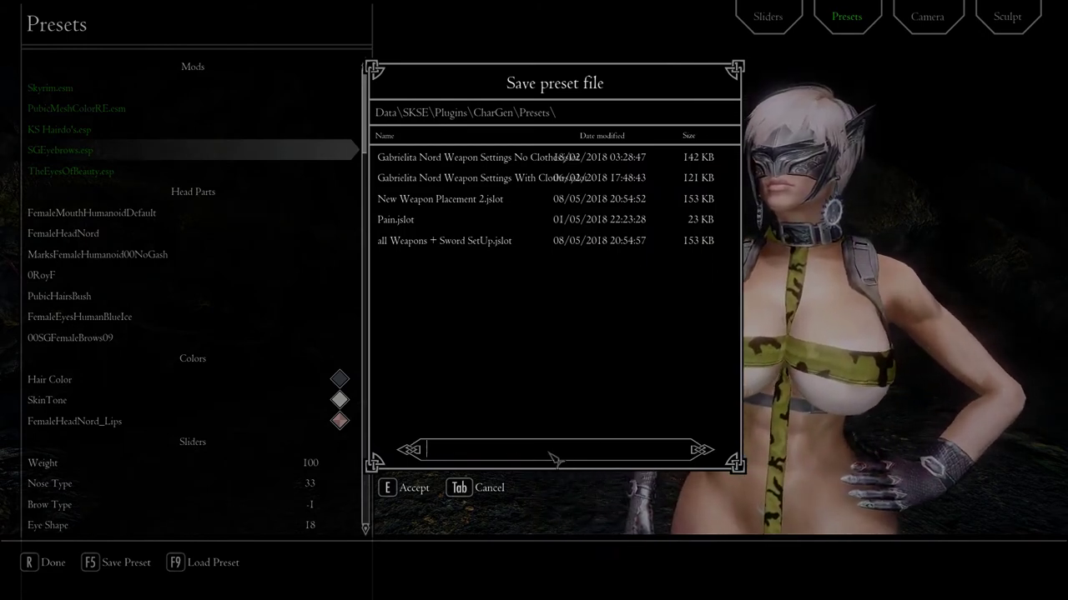
text(Defas)
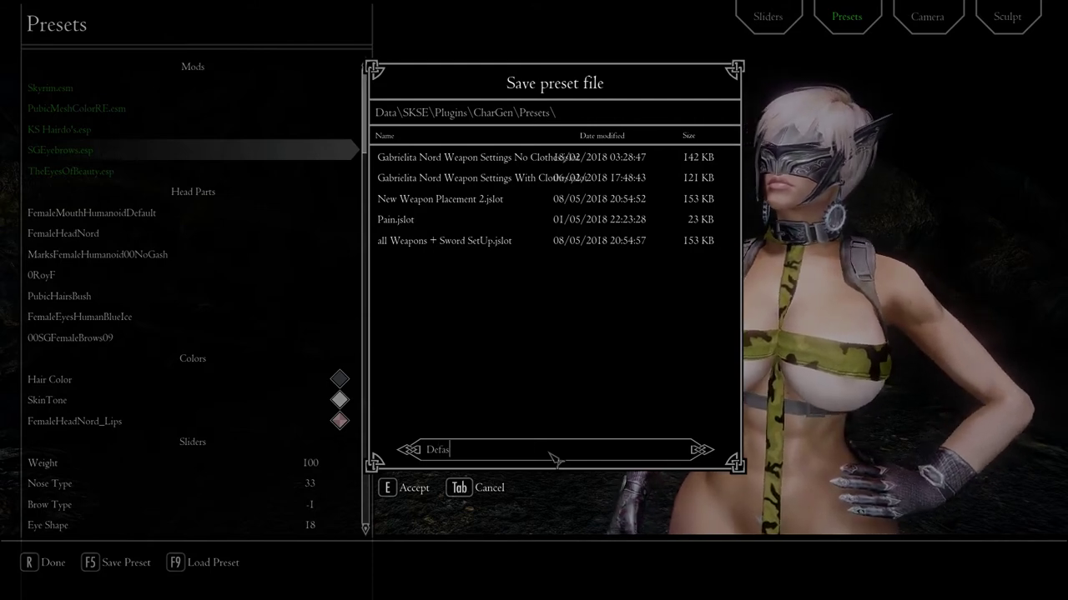
key(BackSpace)
text(ult)
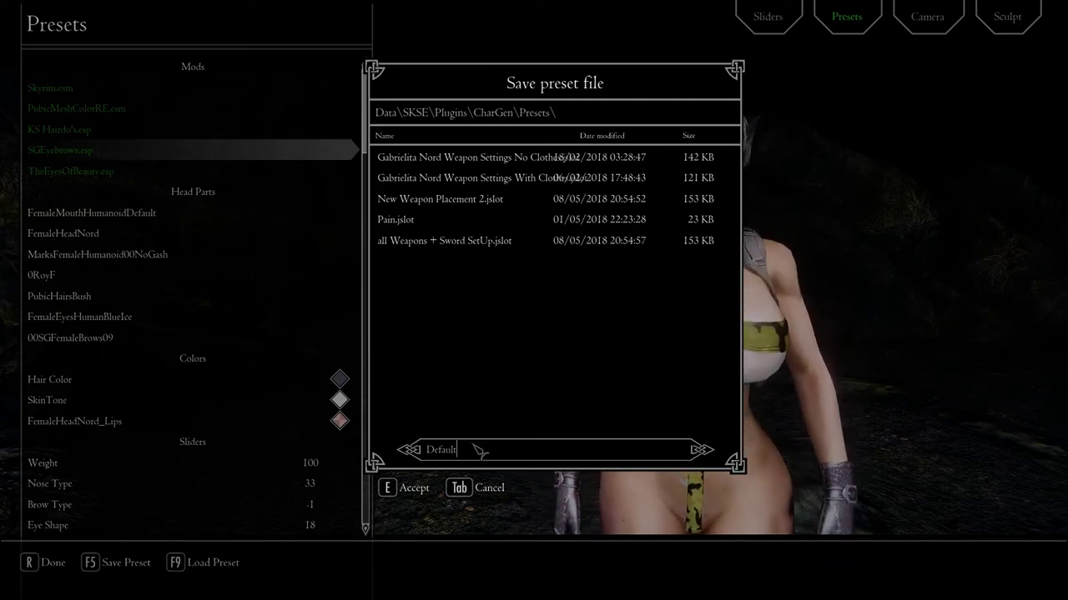
click(427, 496)
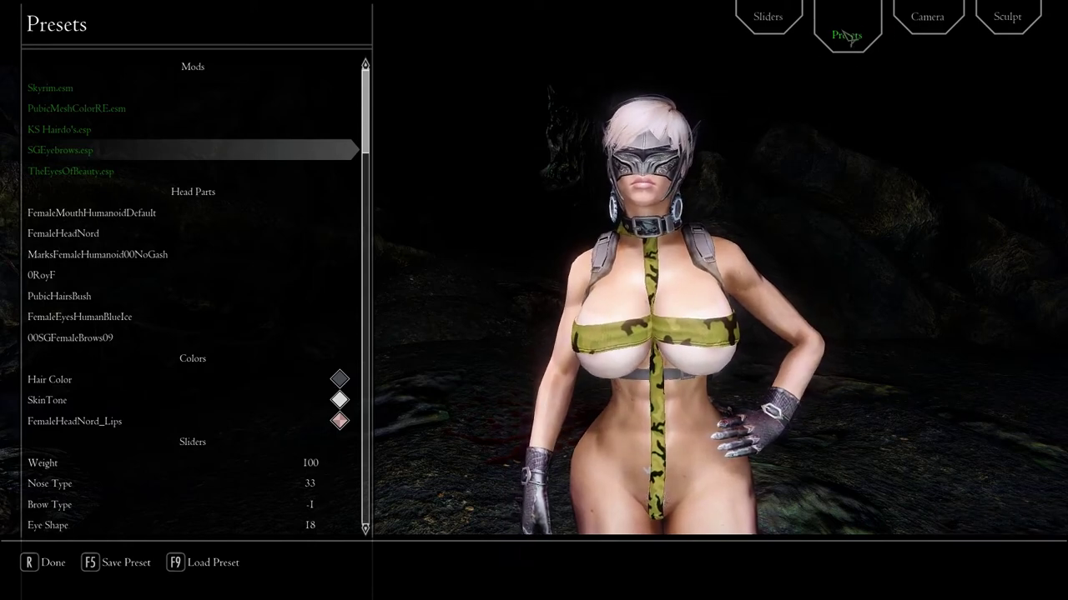
Step: Load the all Weapons + Sword SetUp.jslot preset and check the weapon slider values
key(F9)
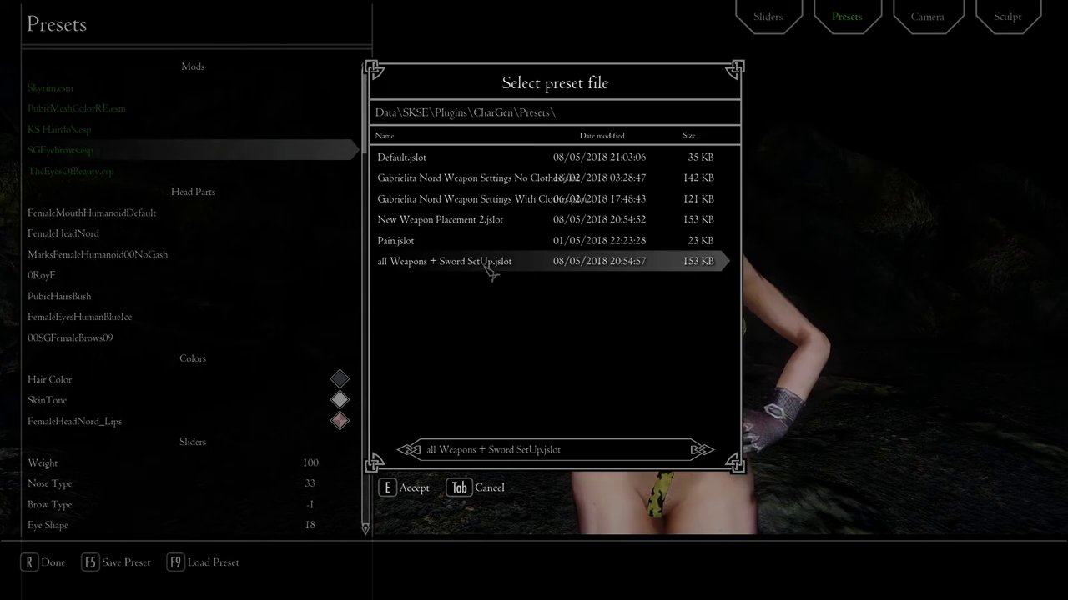
click(485, 264)
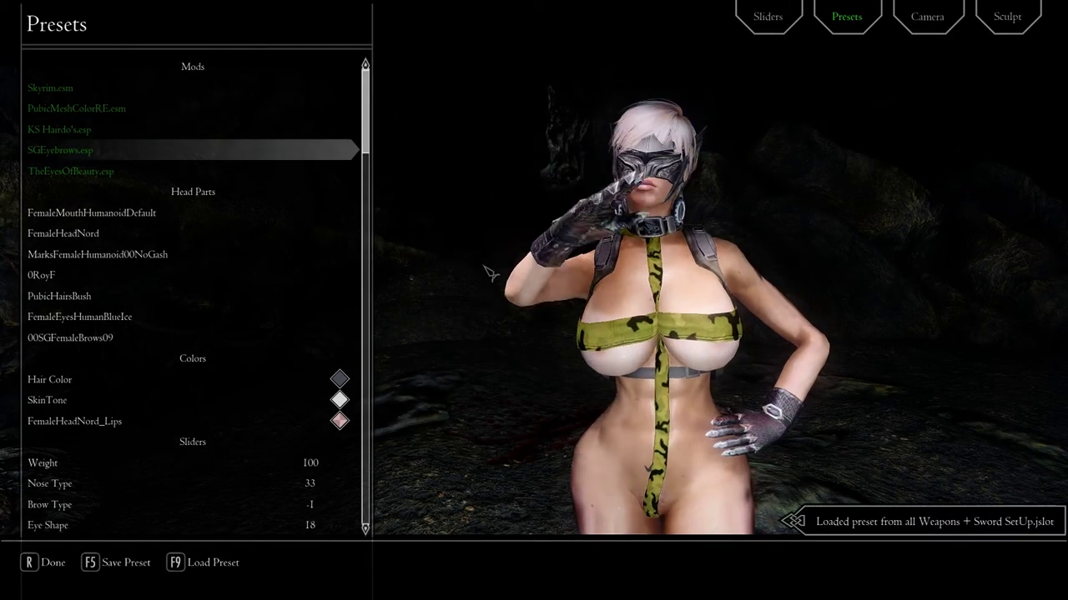
click(764, 37)
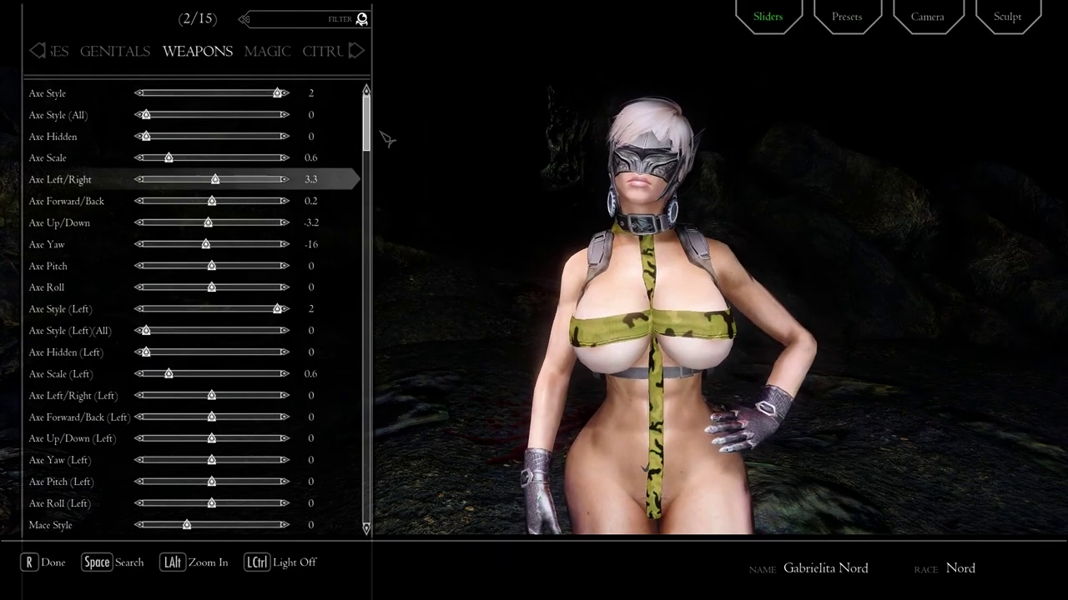
drag(372, 131, 751, 134)
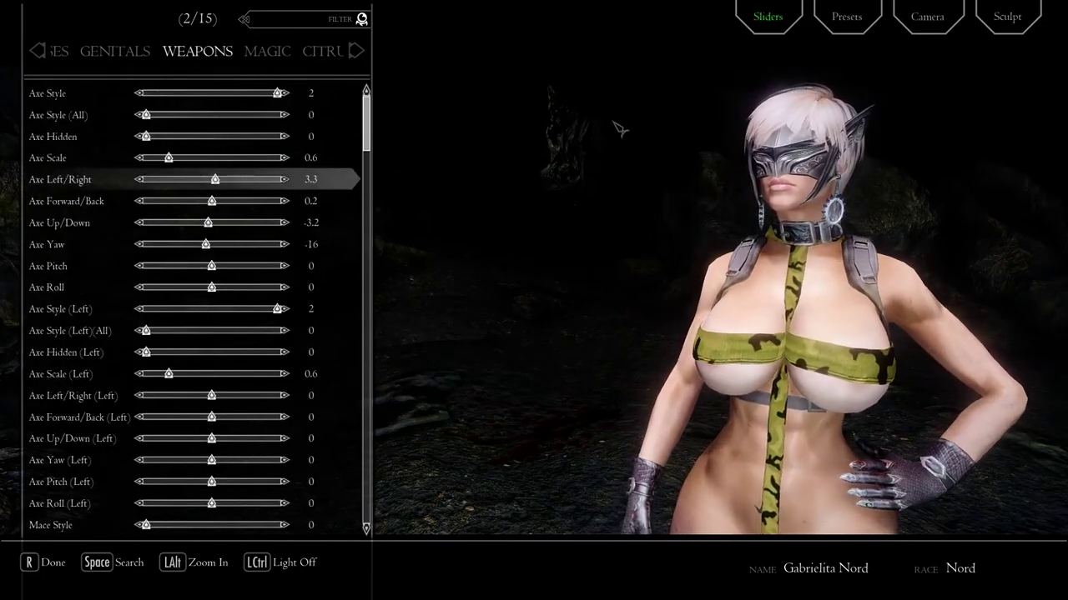
Step: Load the Default.jslot preset and review the weapon sliders throughout the list
click(841, 37)
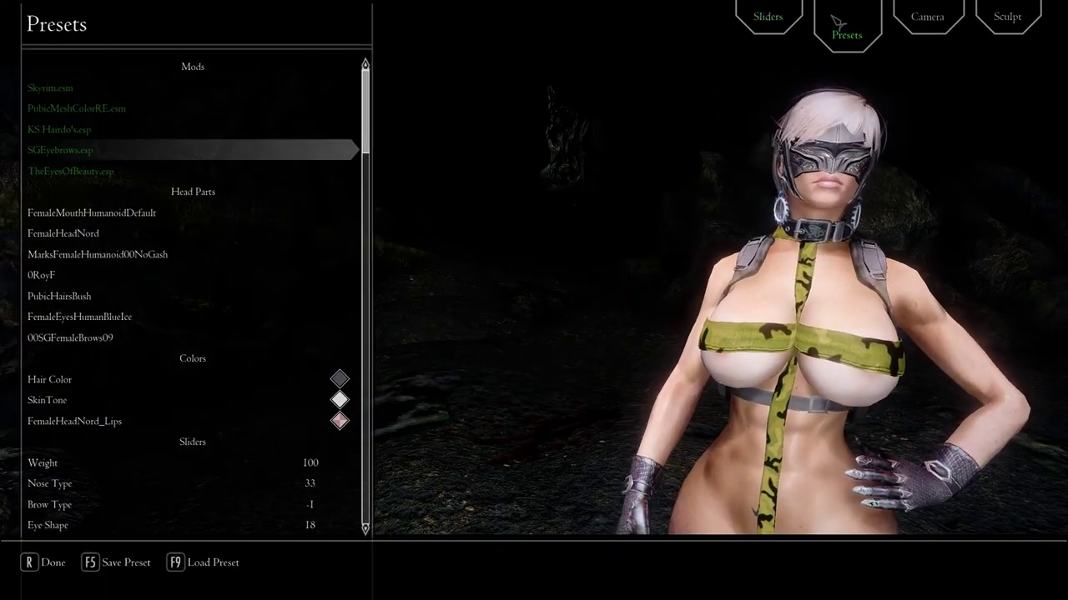
key(F9)
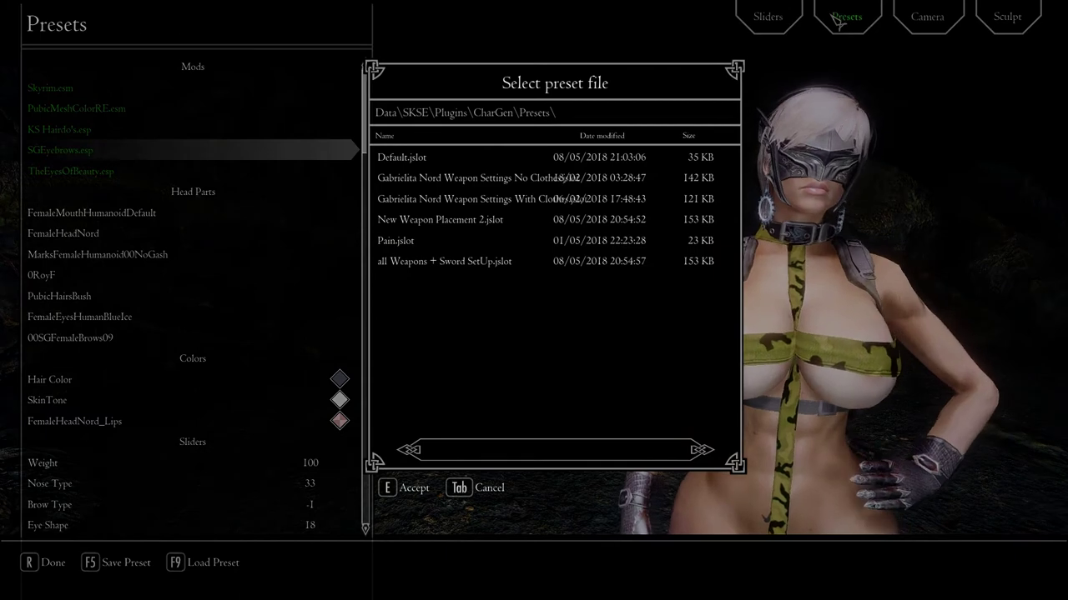
click(499, 241)
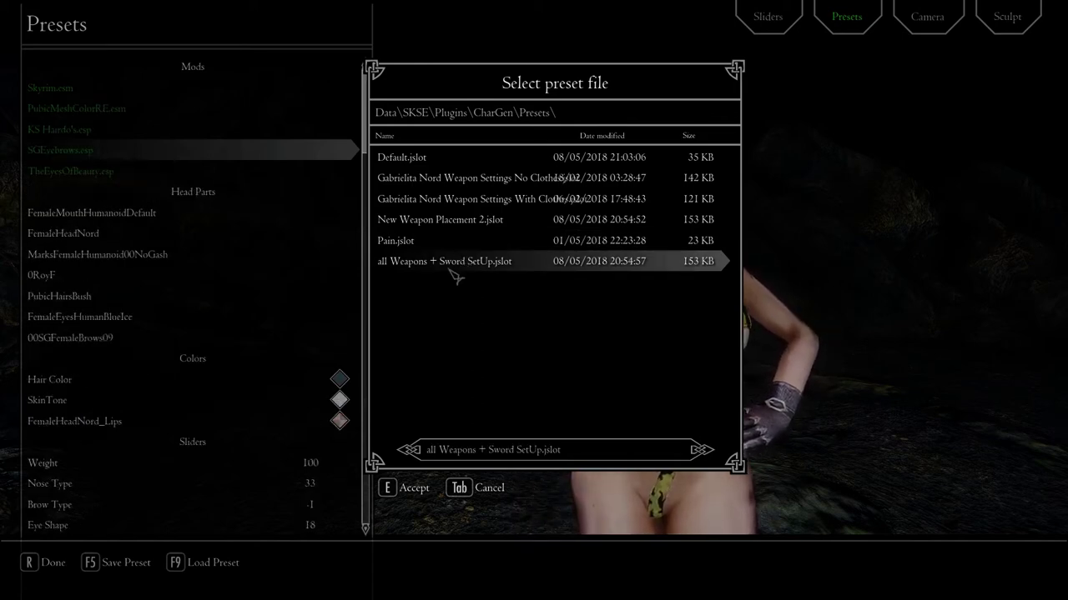
click(392, 157)
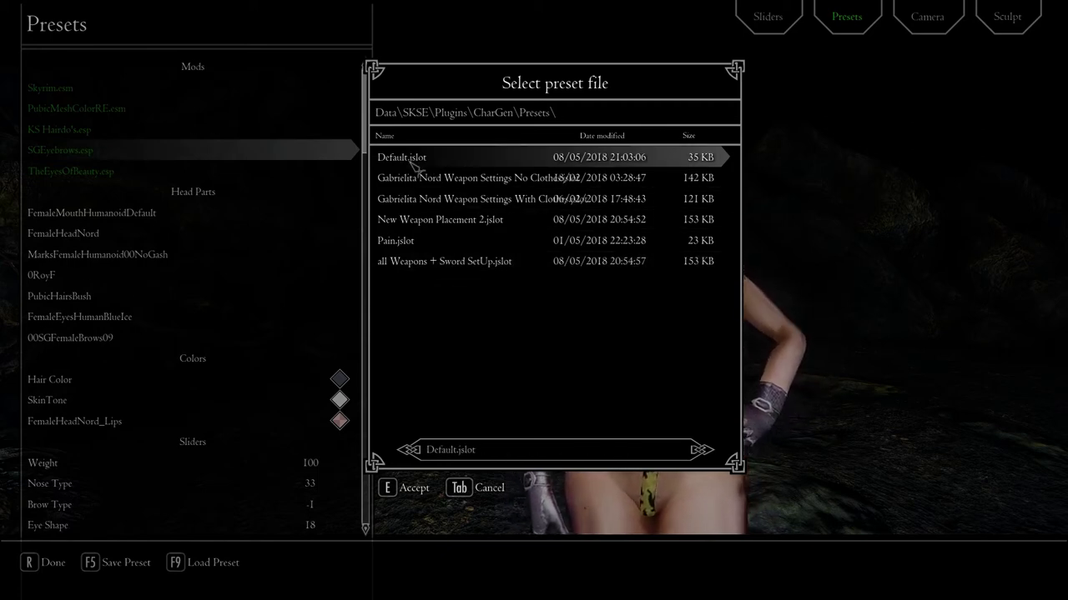
double_click(425, 160)
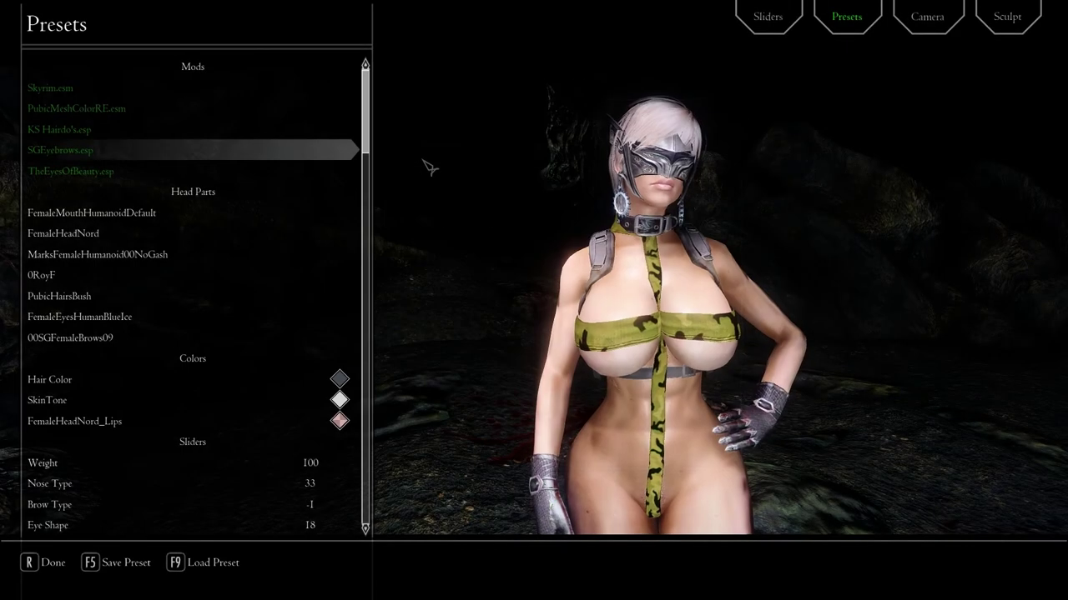
click(768, 21)
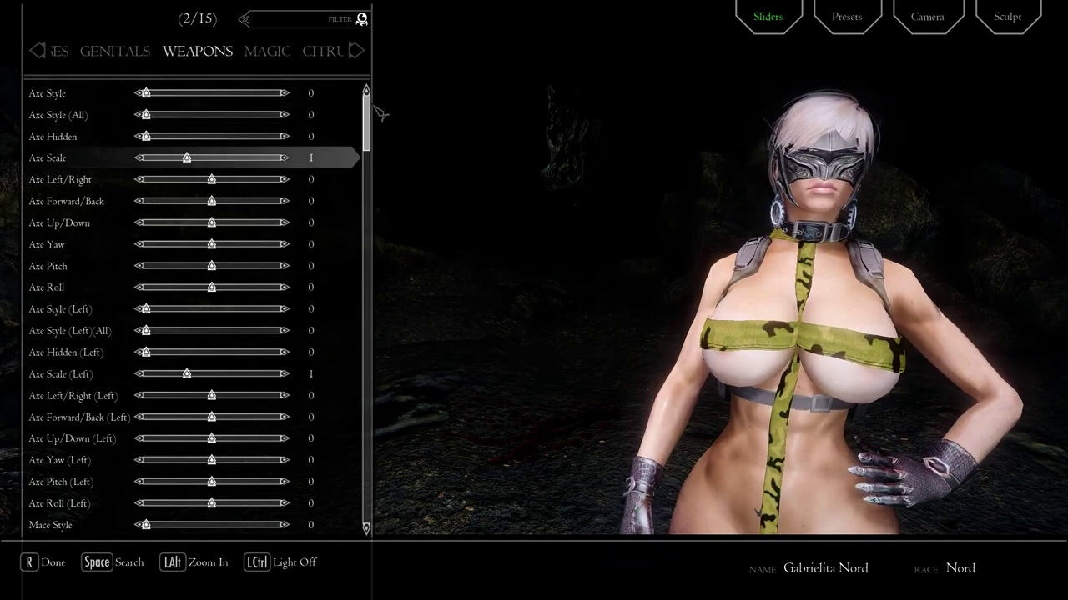
scroll(359, 119, down, 20)
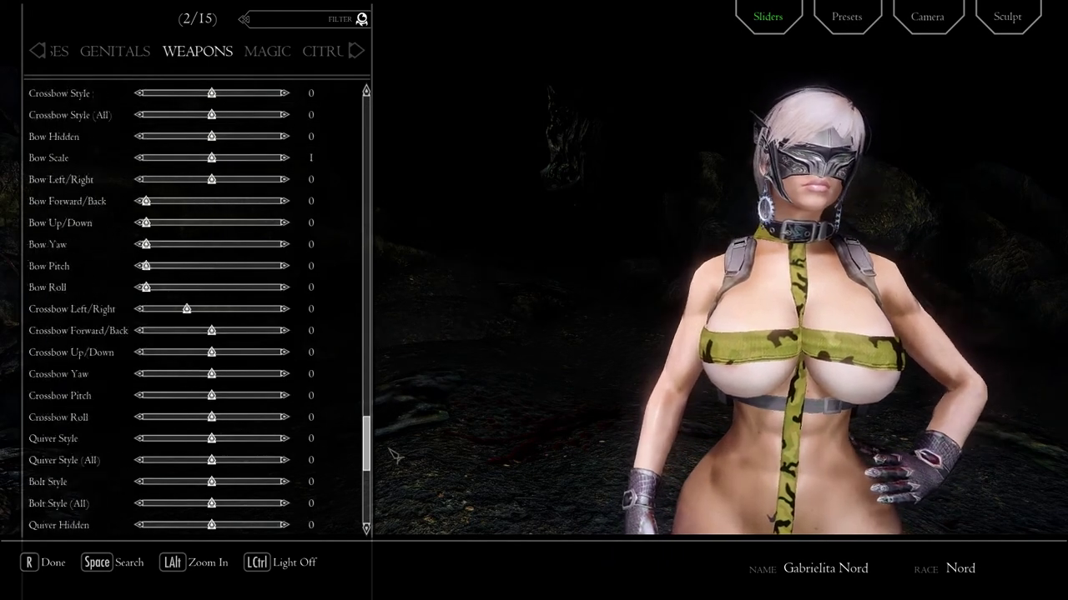
scroll(350, 119, up, 1)
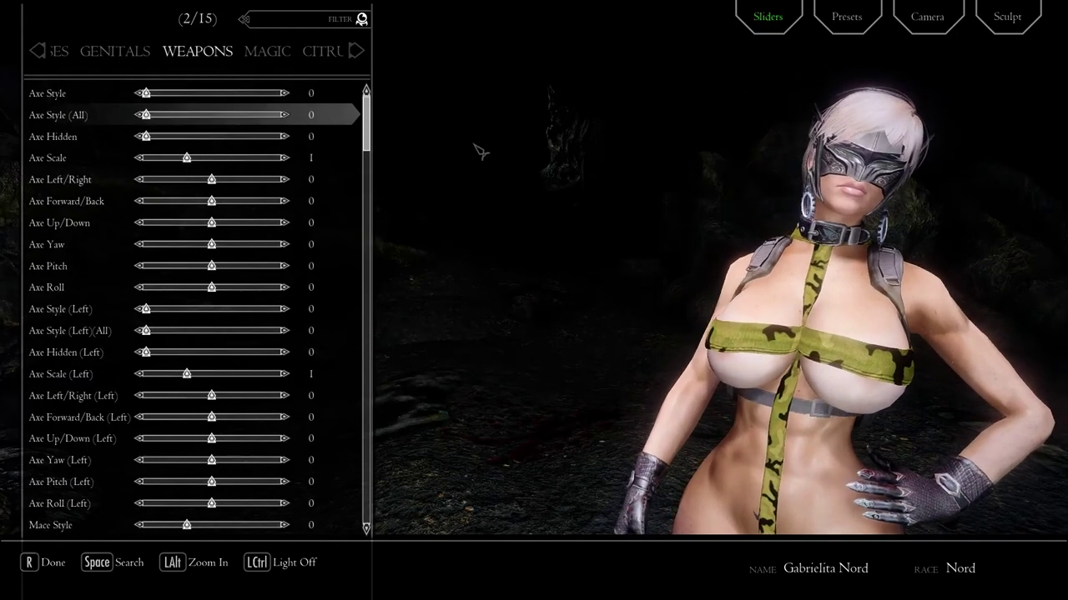
Step: Finish the character editing and accept the existing character name
key(r)
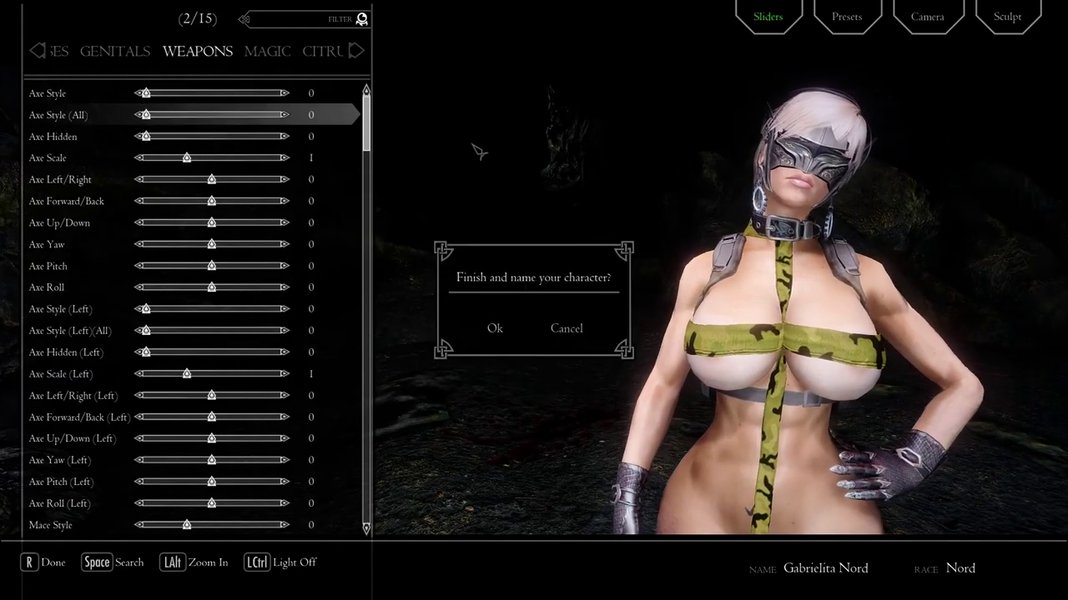
click(493, 326)
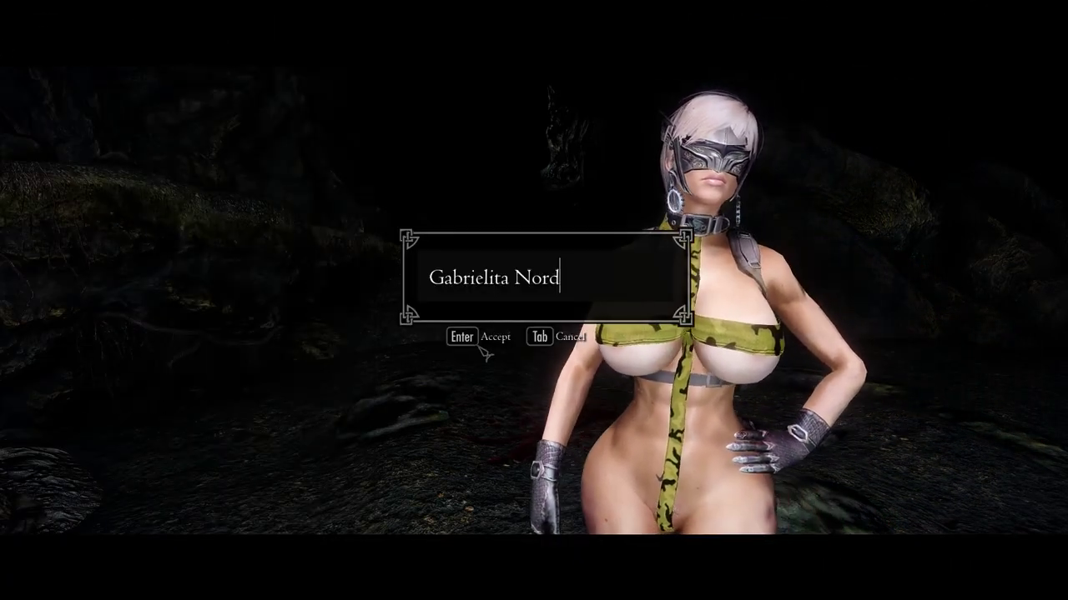
key(Return)
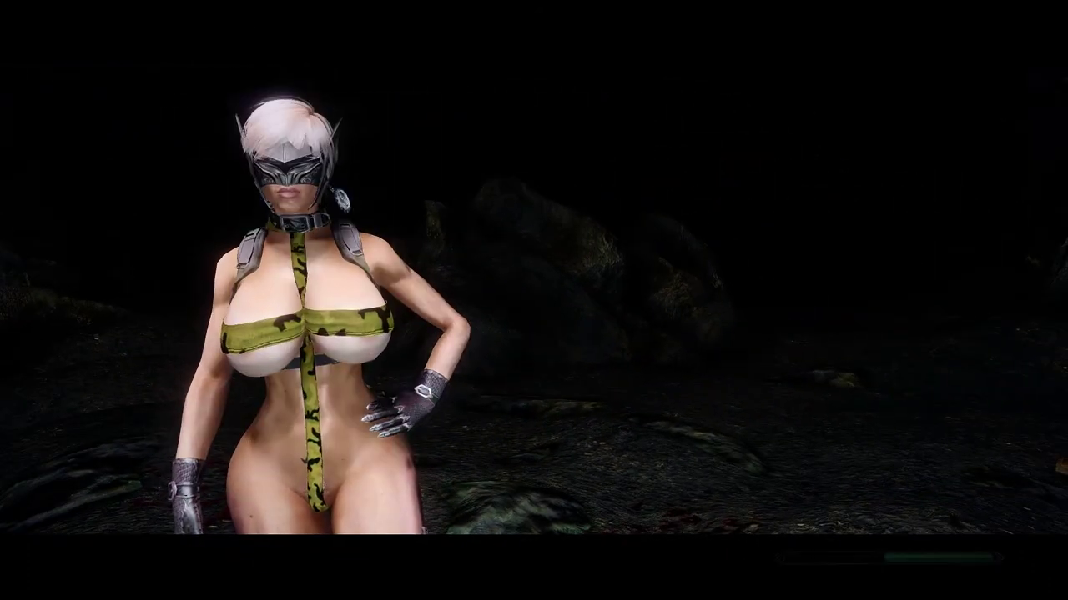
Step: Save the game to a new save slot from the system options
key(Escape)
click(315, 302)
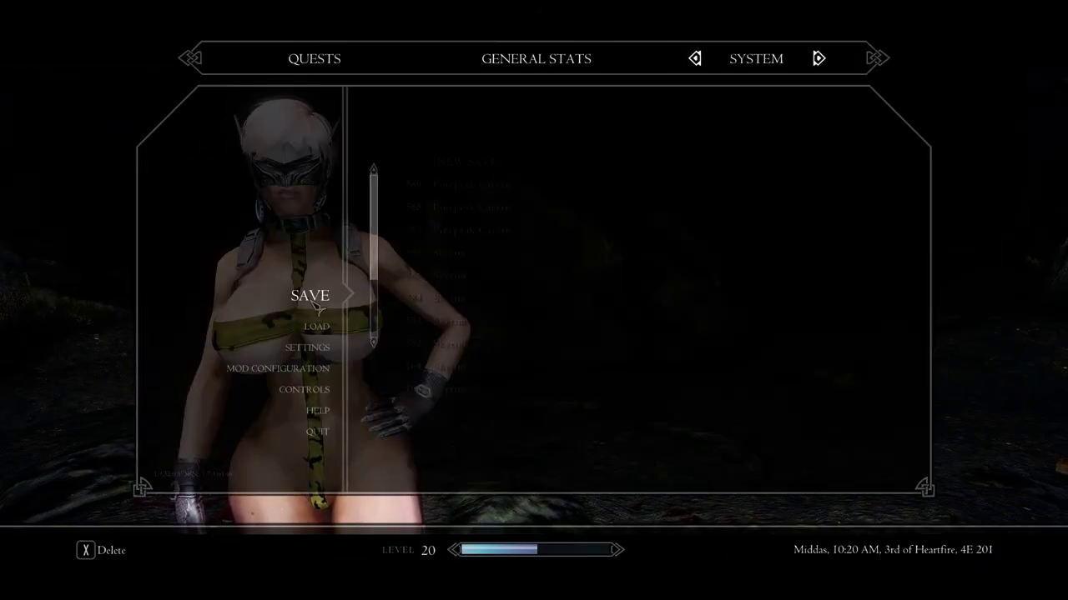
click(474, 165)
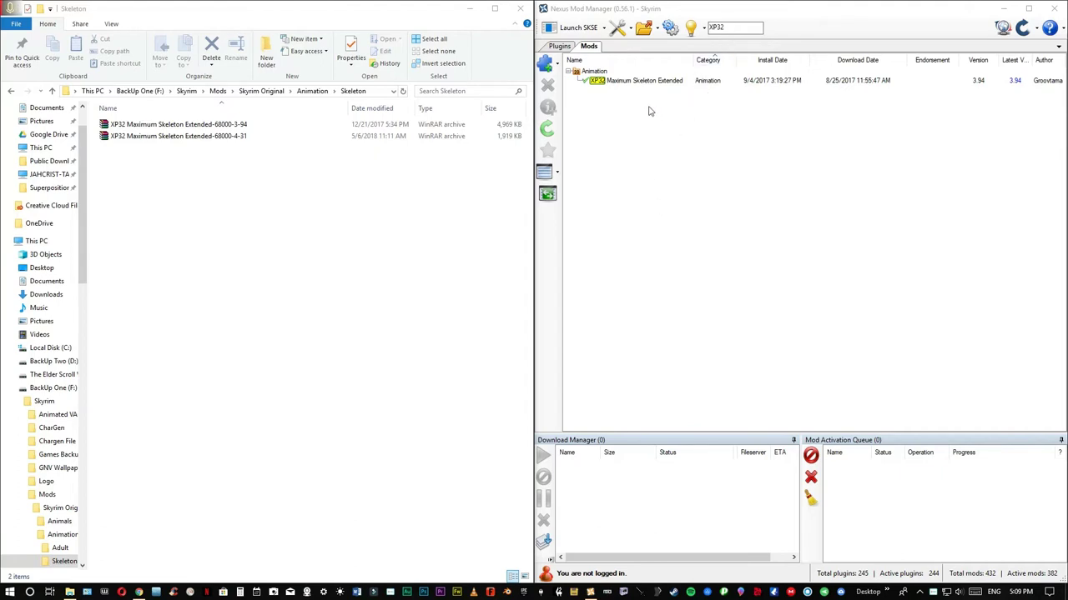
Step: Uninstall version 3.94 of XP32 Maximum Skeleton Extended and clear the completed entry from the activation queue
click(631, 81)
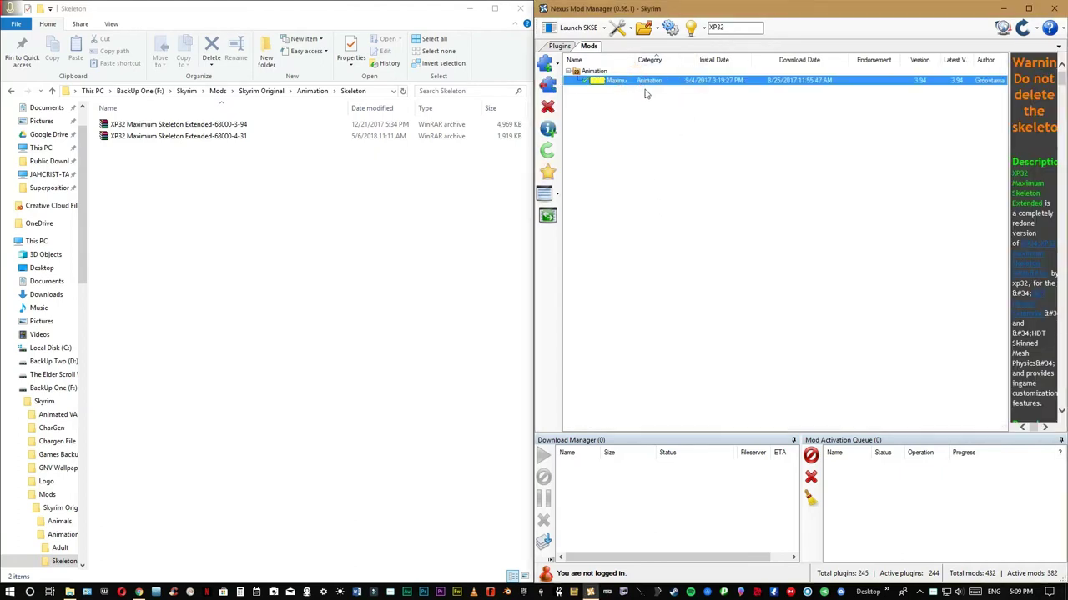
drag(637, 60, 744, 80)
click(547, 107)
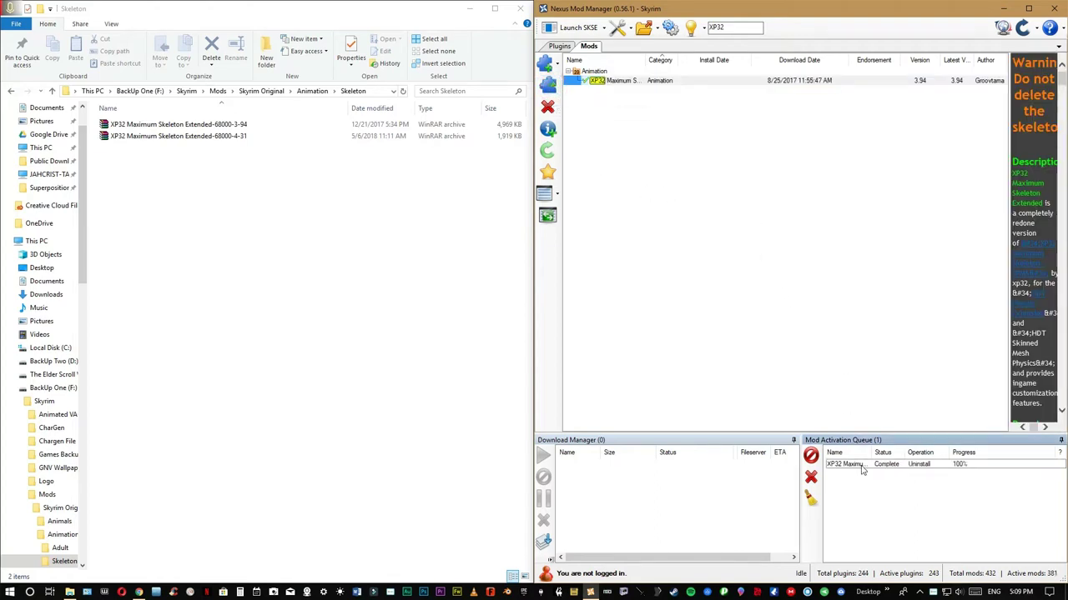
click(901, 467)
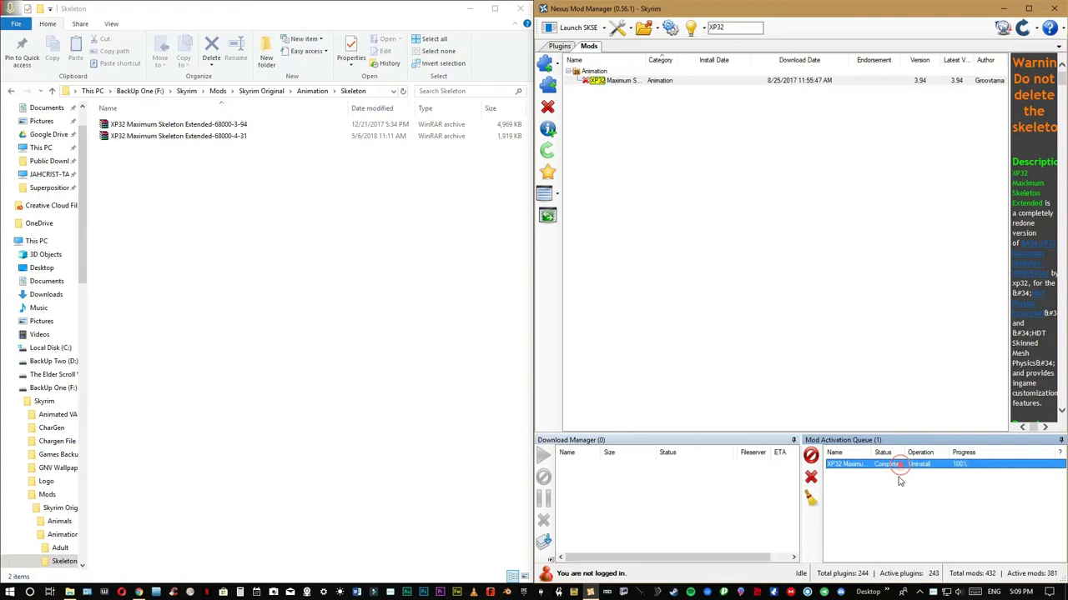
click(810, 497)
Step: Open Generate FNIS for Users, update the FNIS behavior files, and exit the generator
click(544, 543)
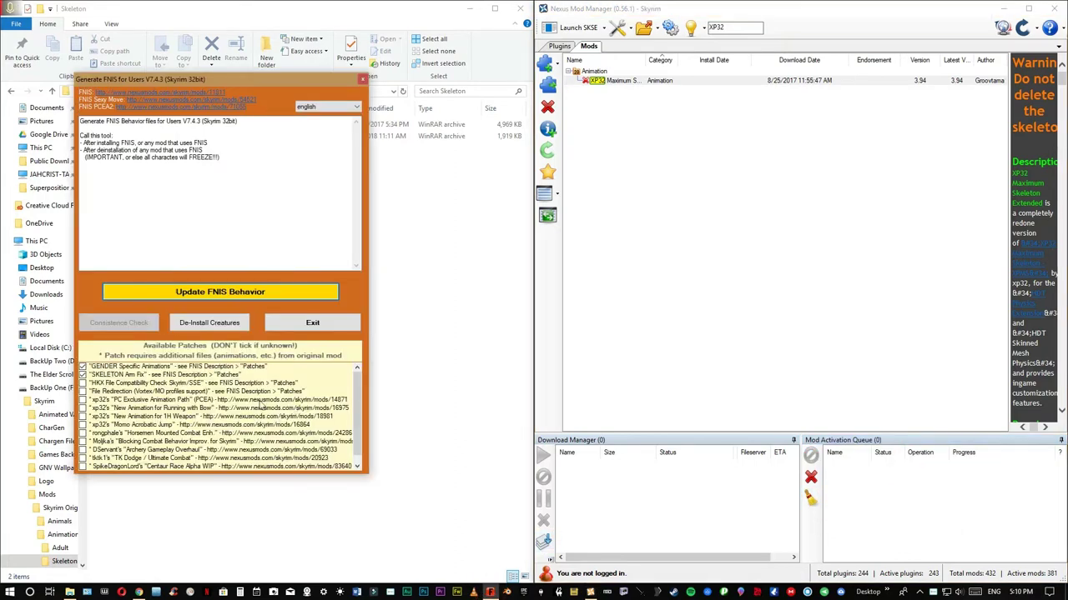
click(226, 295)
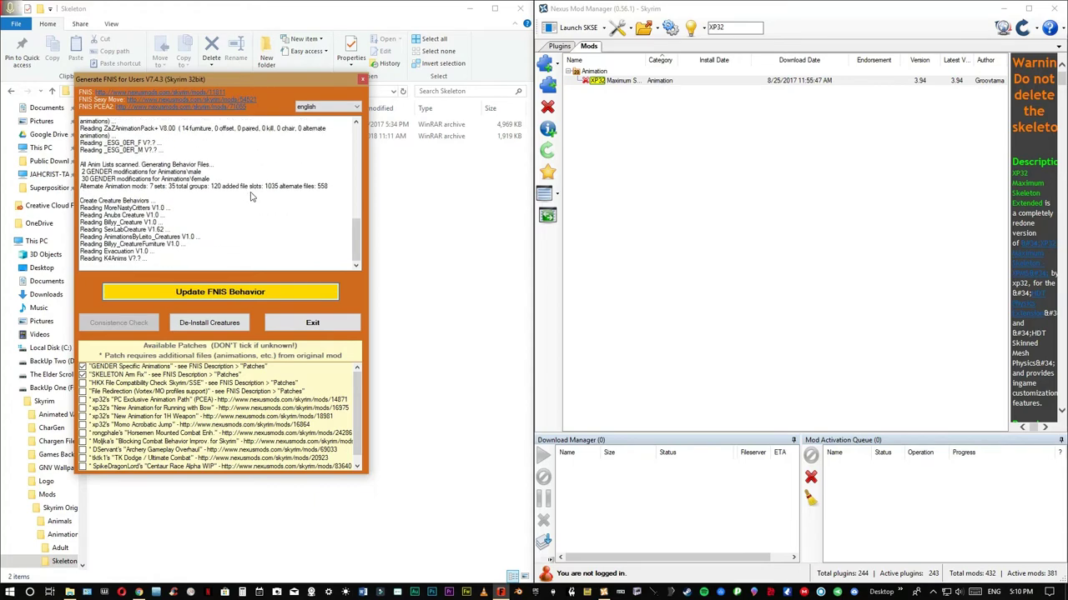
click(307, 325)
click(548, 338)
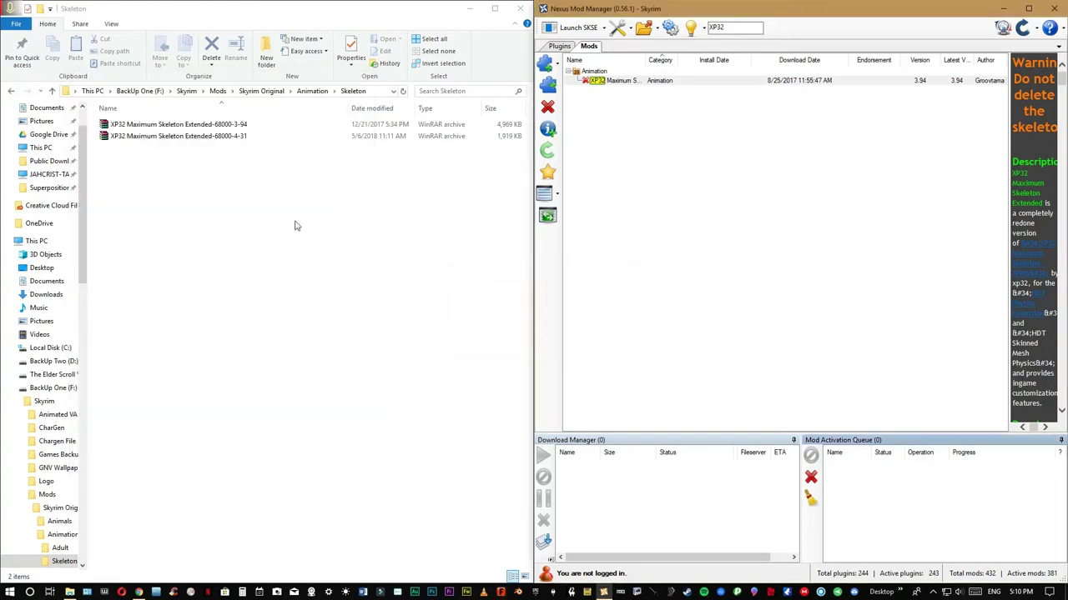
Step: Add the XP32 Maximum Skeleton Extended-68000-4-31 archive from the Skeleton folder to the Nexus Mod Manager mod list
click(205, 137)
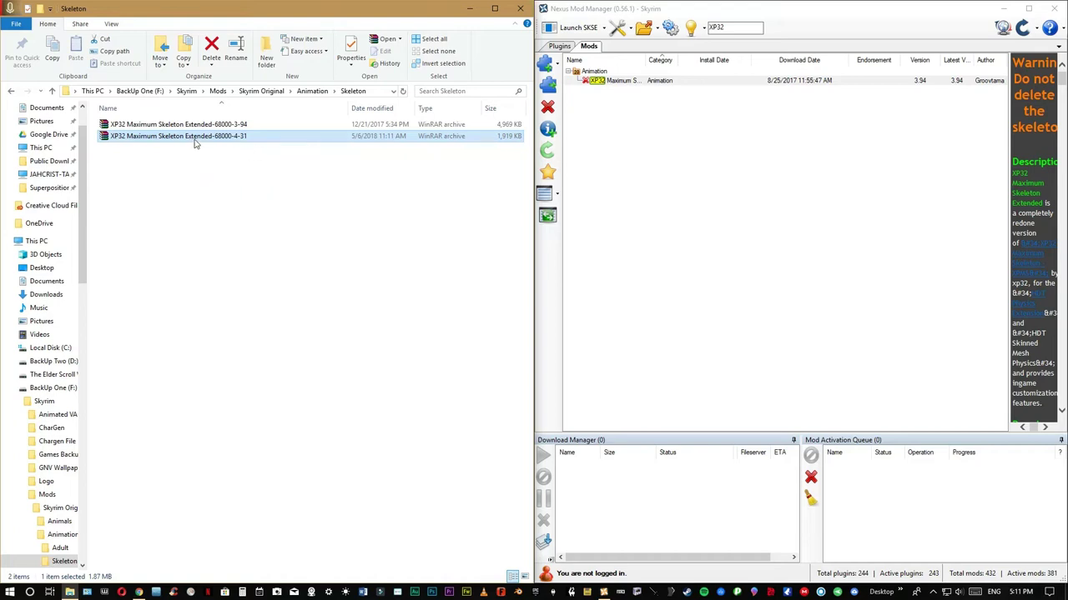
drag(194, 140, 648, 203)
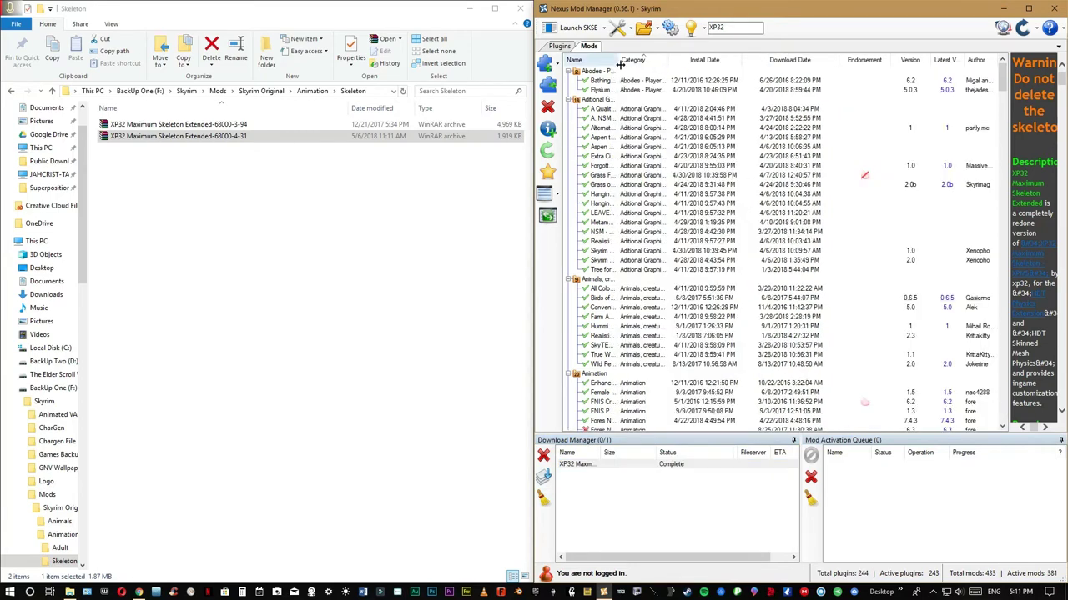
Step: Widen the mod list's Name column to show full mod names and clear the completed download
drag(618, 60, 770, 81)
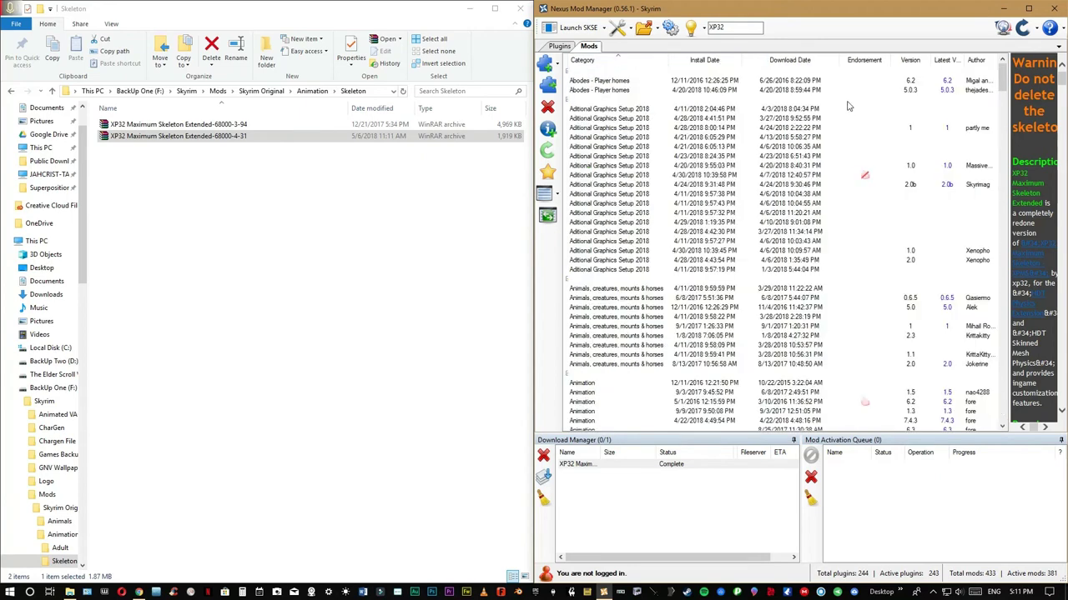
drag(1010, 137, 1057, 144)
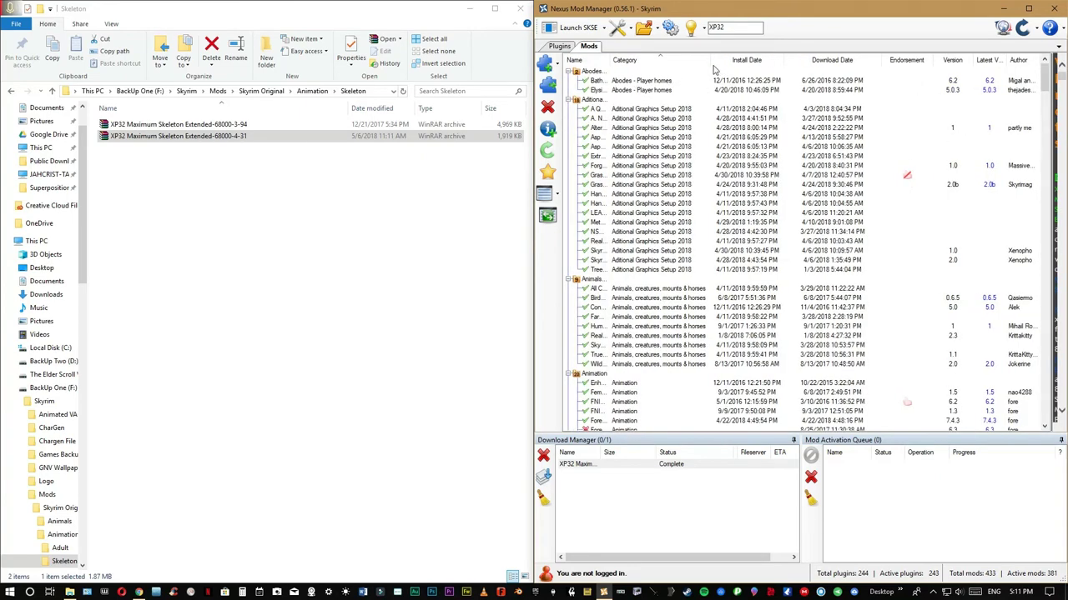
double_click(609, 60)
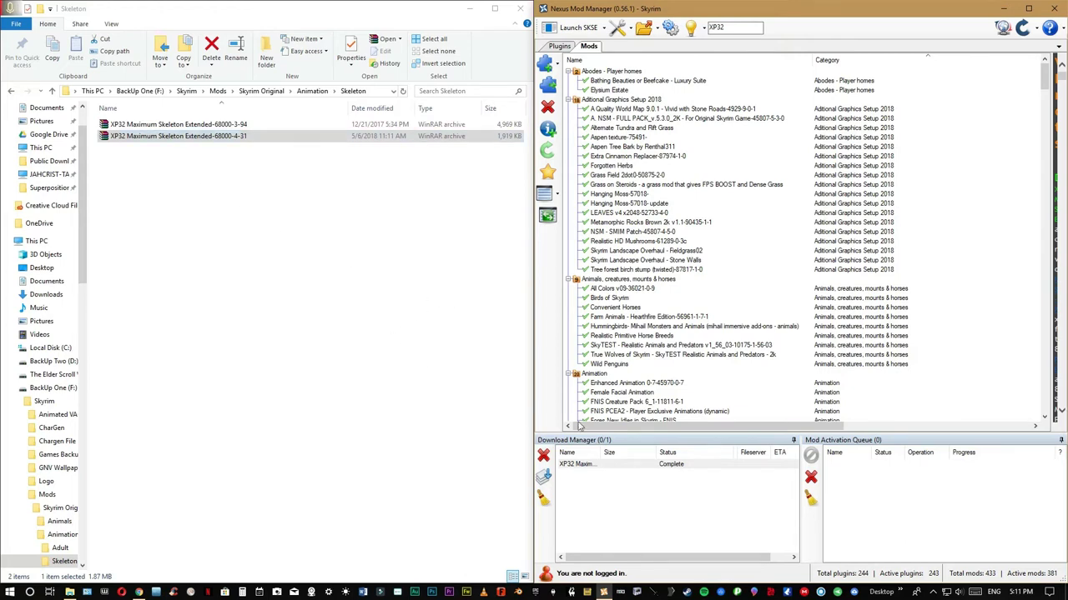
click(544, 500)
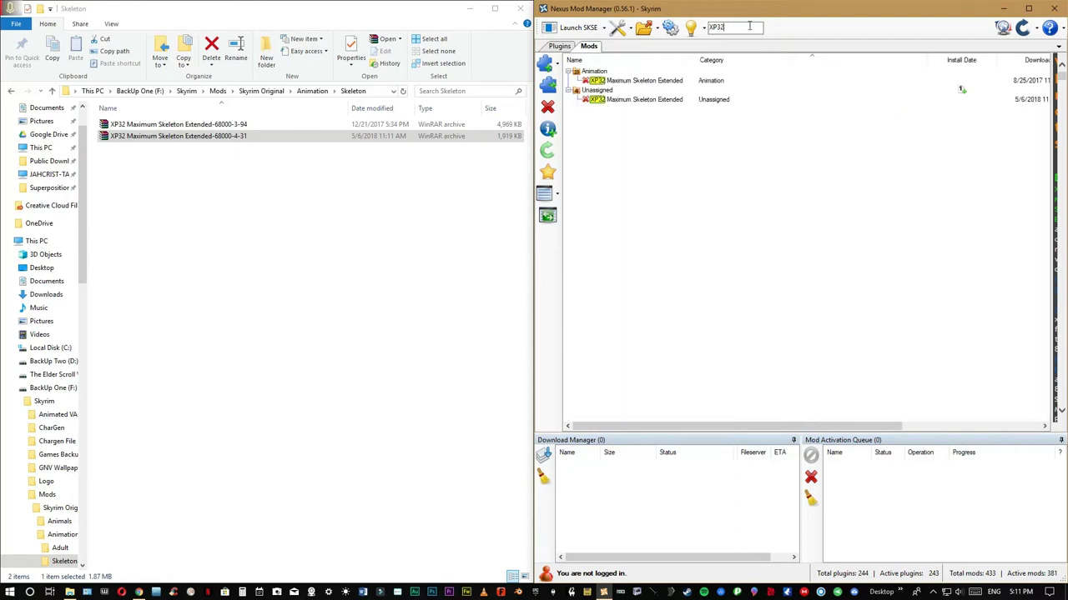
Step: Check the version of the unassigned XP32 Maximum Skeleton Extended entry and start installing that mod
click(670, 100)
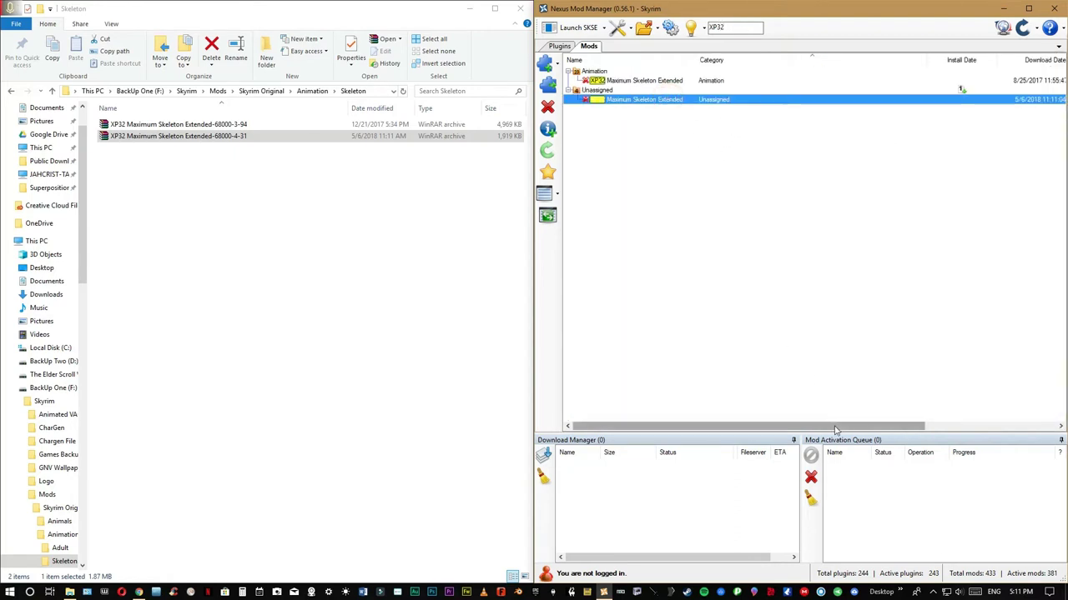
drag(837, 429, 941, 429)
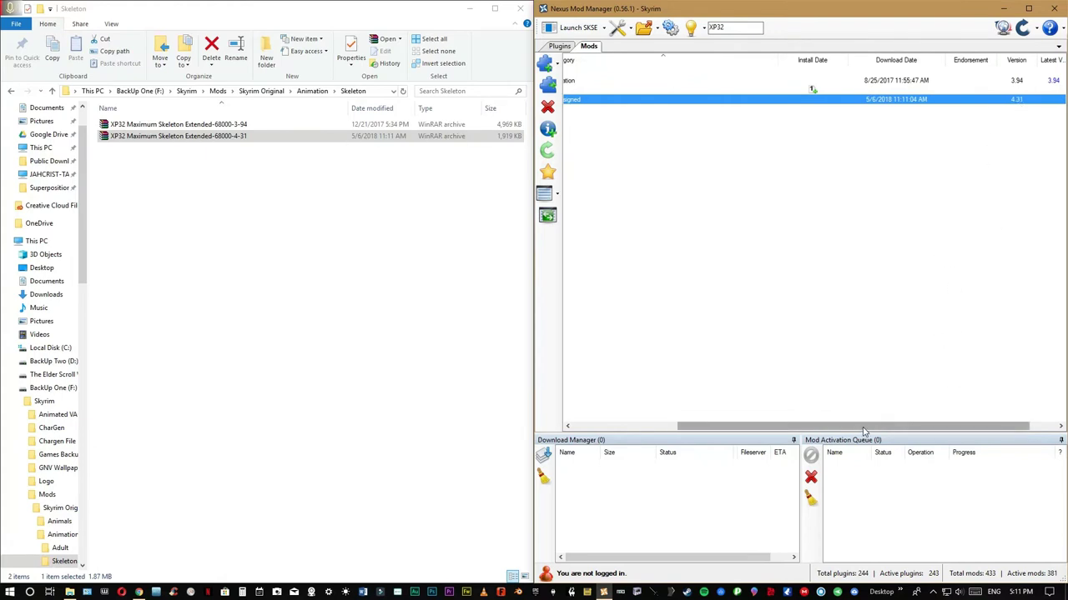
drag(885, 426, 781, 426)
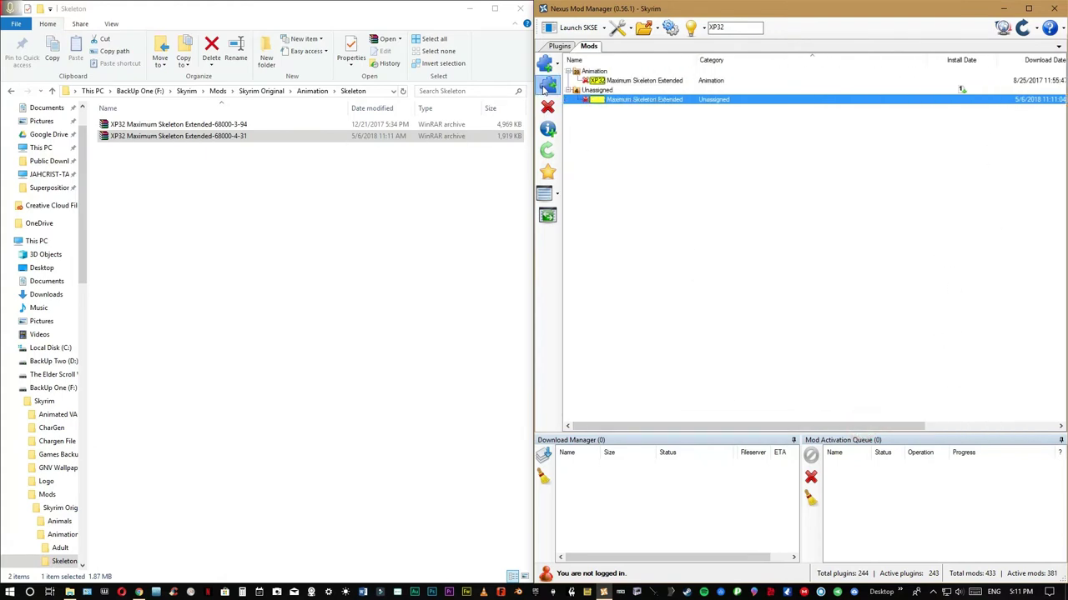
click(547, 84)
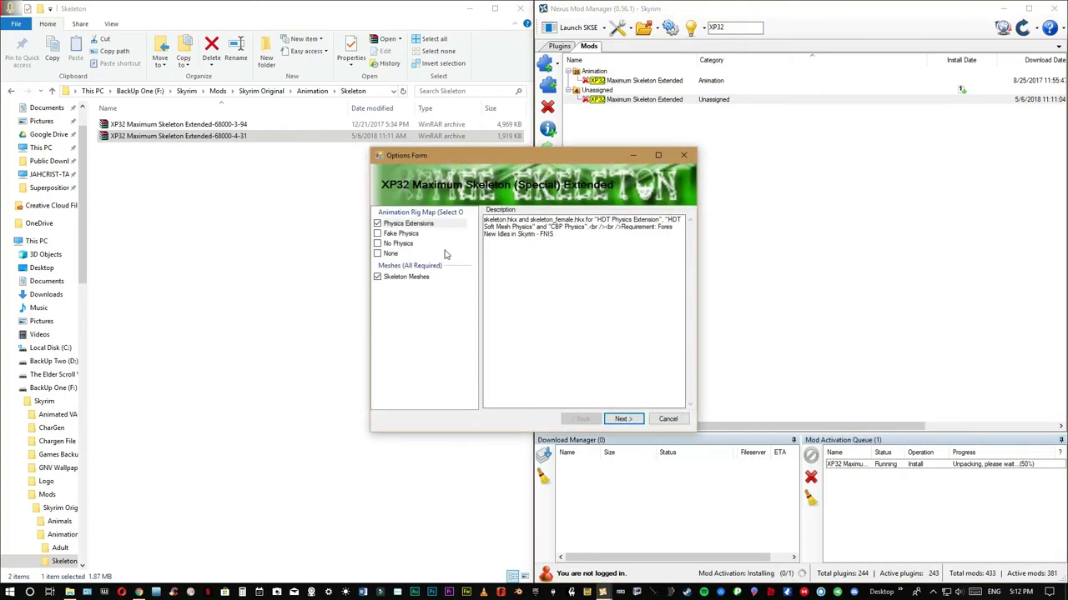
Step: Compare the animation rig map descriptions, keep Physics Extensions and Skeleton Meshes selected, and continue the installer
click(408, 225)
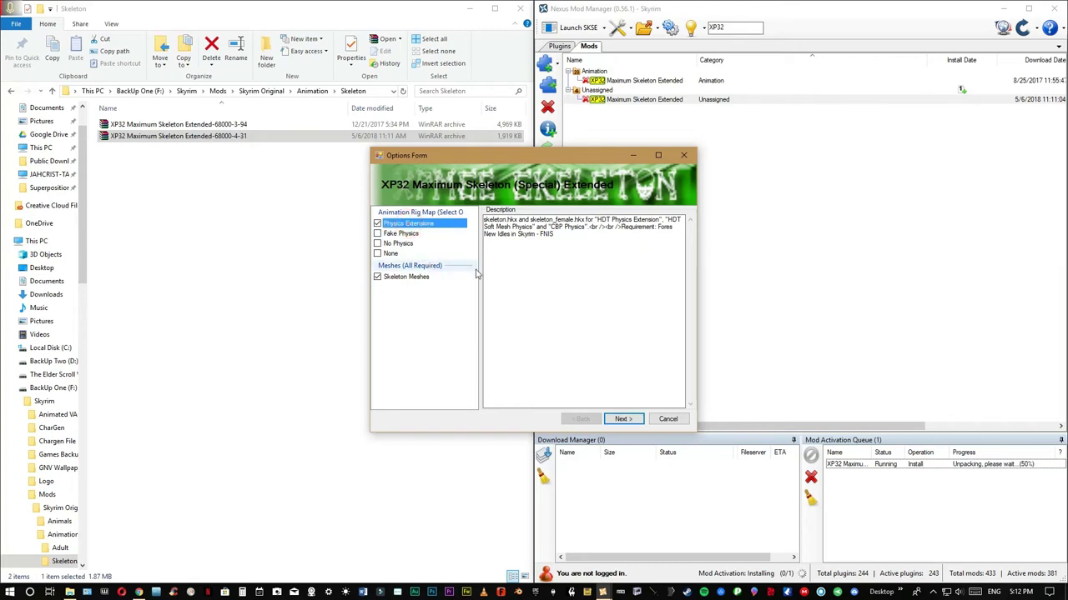
click(388, 255)
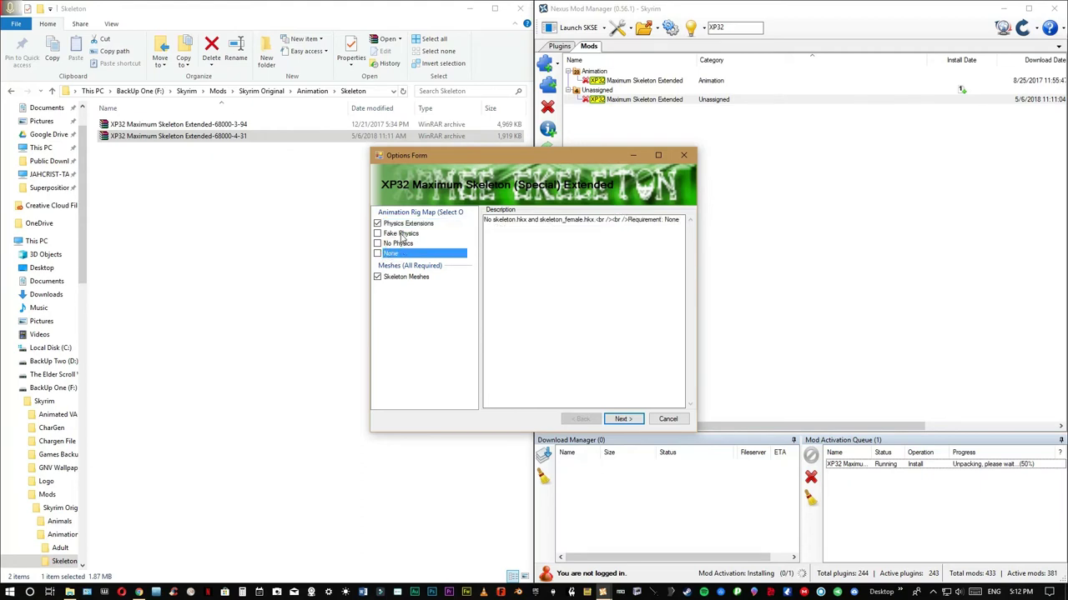
click(402, 235)
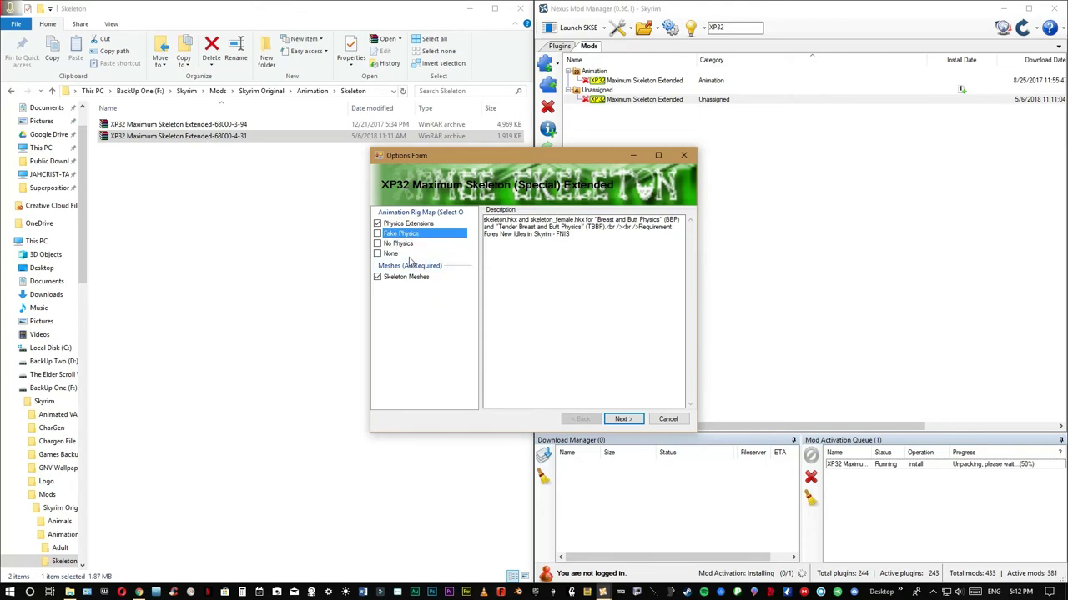
click(406, 224)
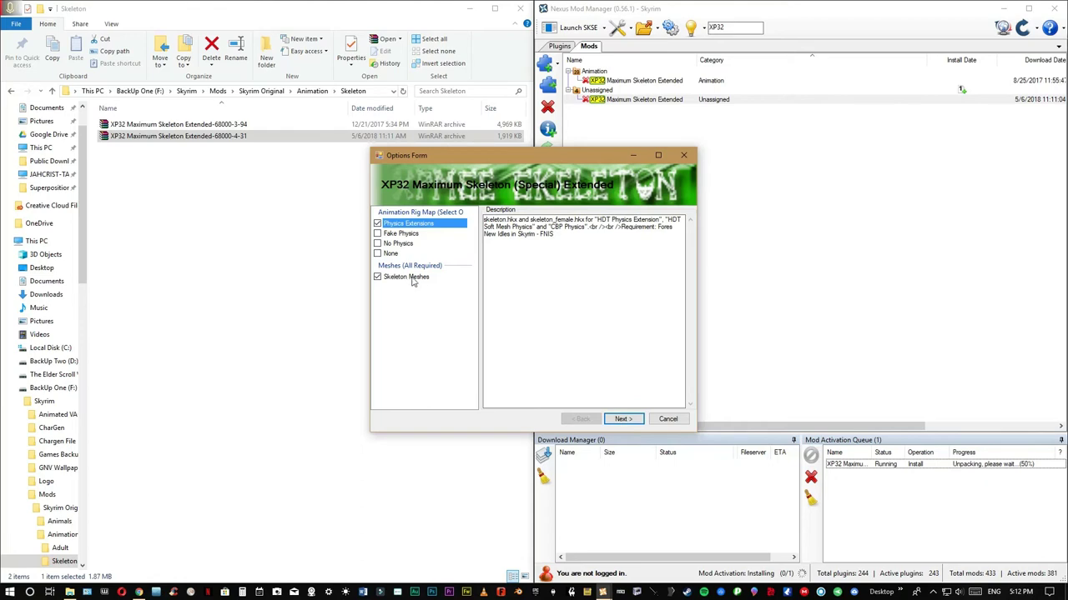
click(623, 418)
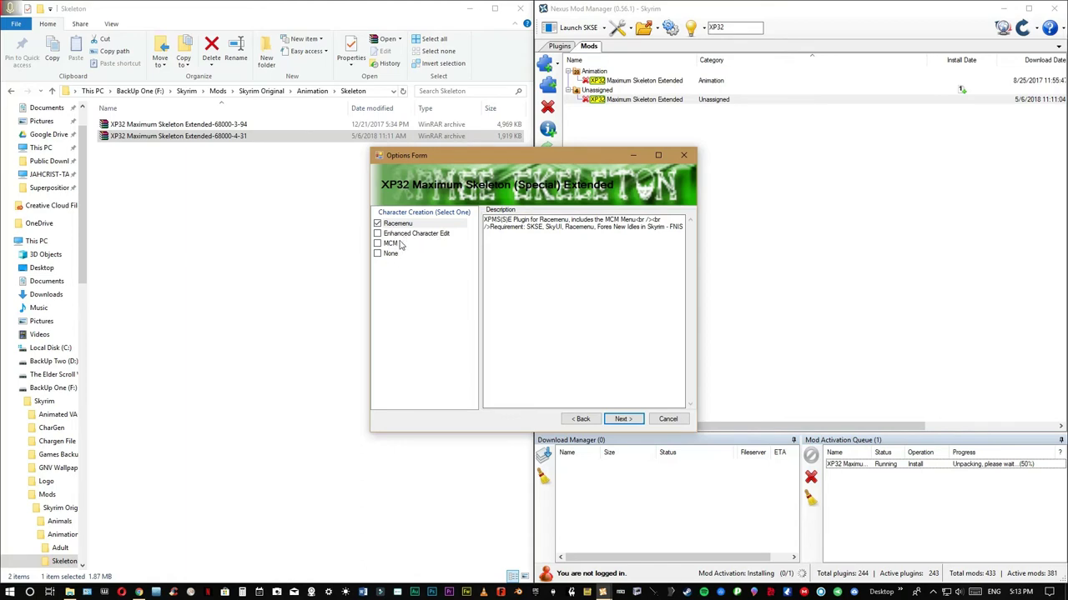
Step: Keep Racemenu for character creation and choose None for the weapon style randomizer
click(631, 419)
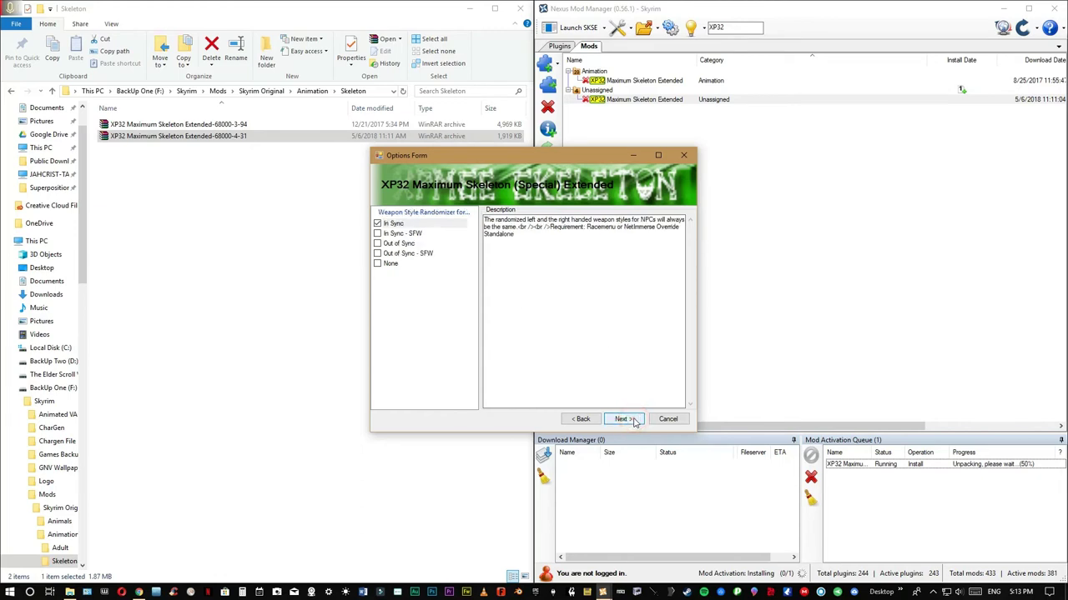
click(392, 264)
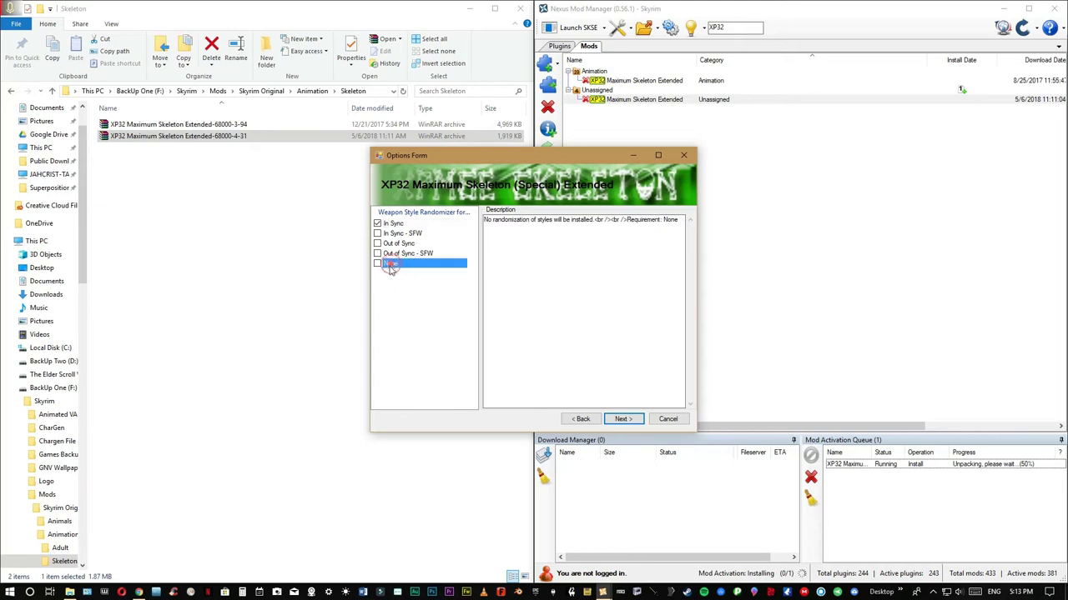
click(377, 264)
click(622, 419)
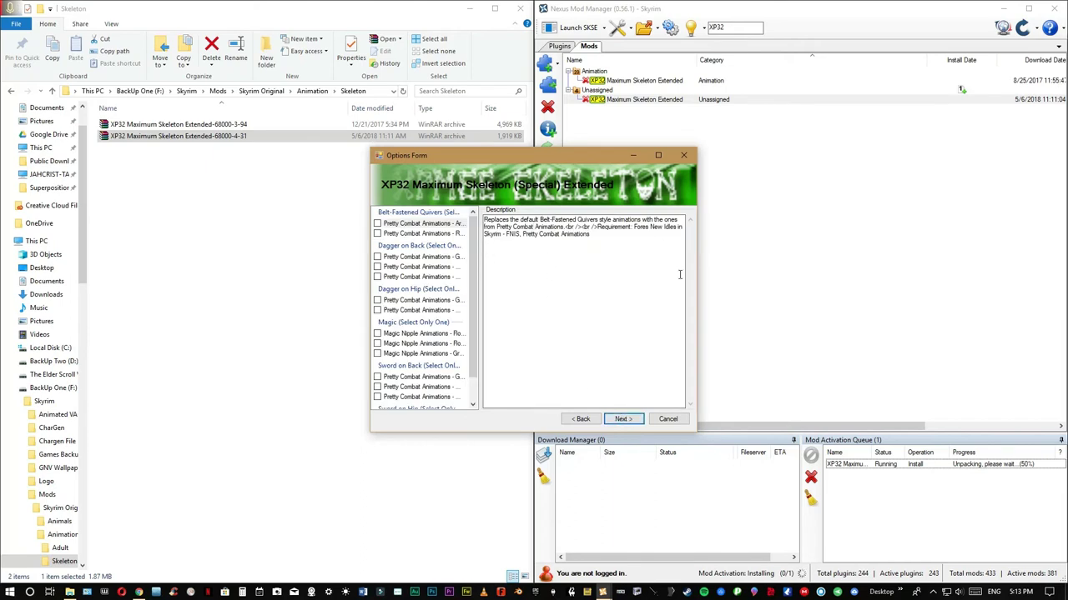
Step: Enlarge the installer's options form, widen its option list to show full names, and reposition the form
drag(696, 258, 948, 248)
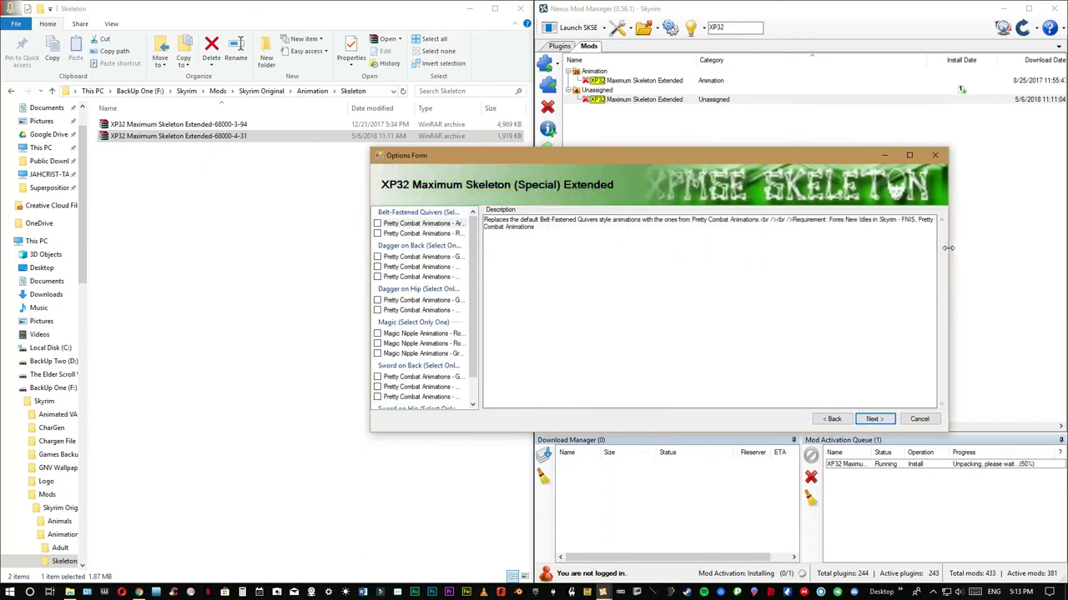
double_click(483, 268)
drag(479, 386, 607, 384)
drag(689, 158, 552, 142)
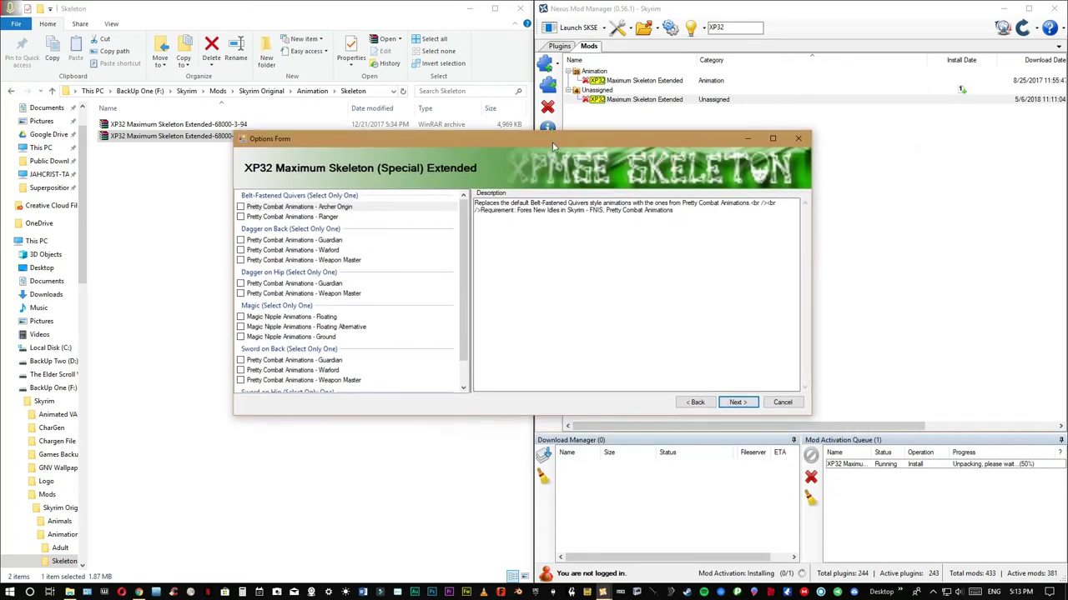
Step: Review the optional quiver, dagger, magic and sword animations, leave them all unselected, and continue the installer
scroll(322, 281, down, 1)
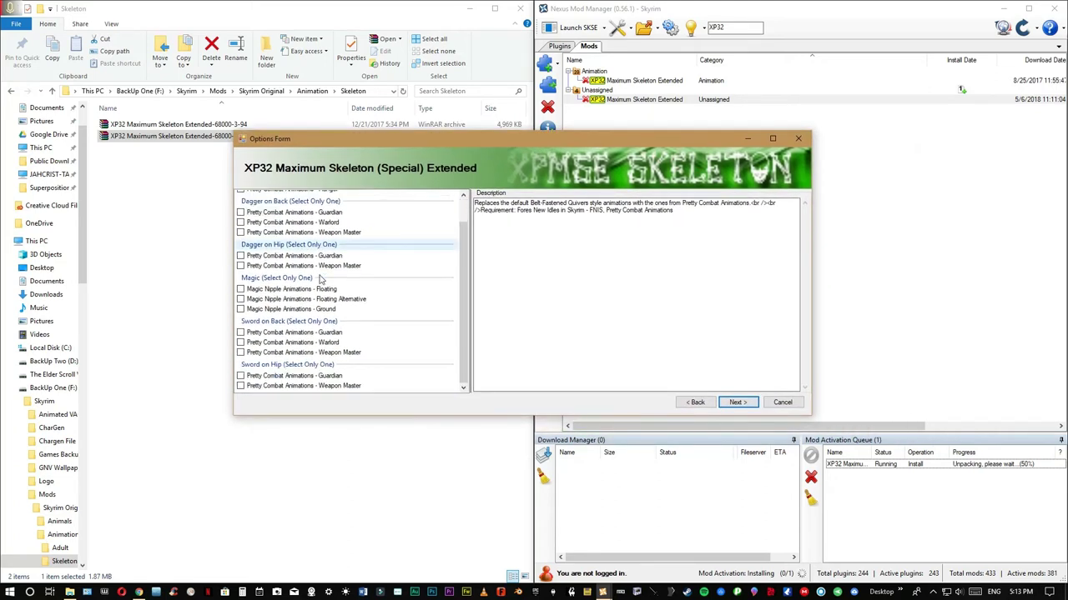
scroll(340, 278, up, 1)
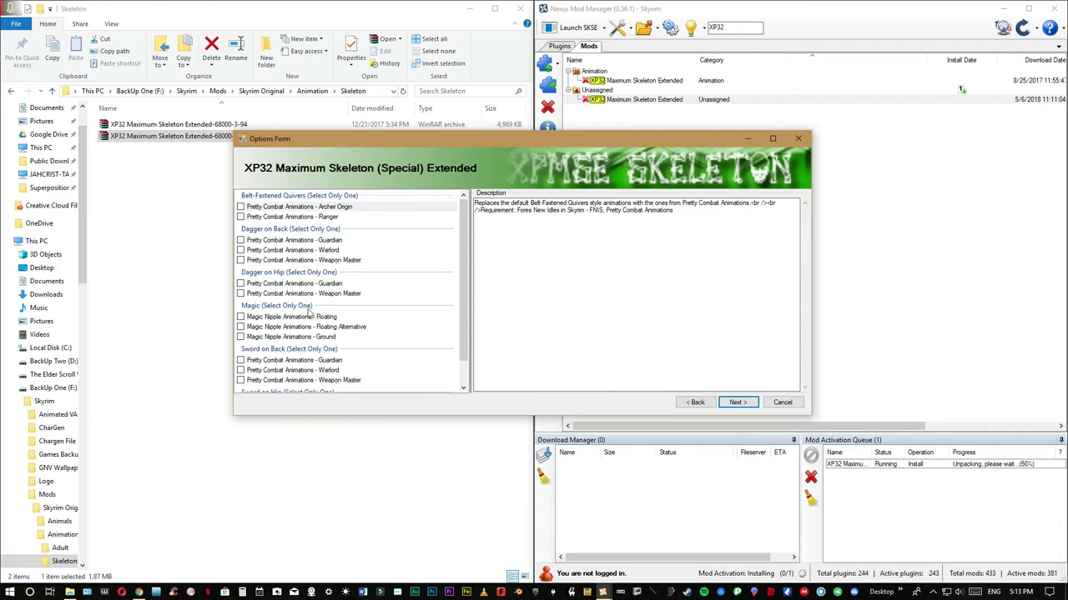
scroll(306, 341, down, 1)
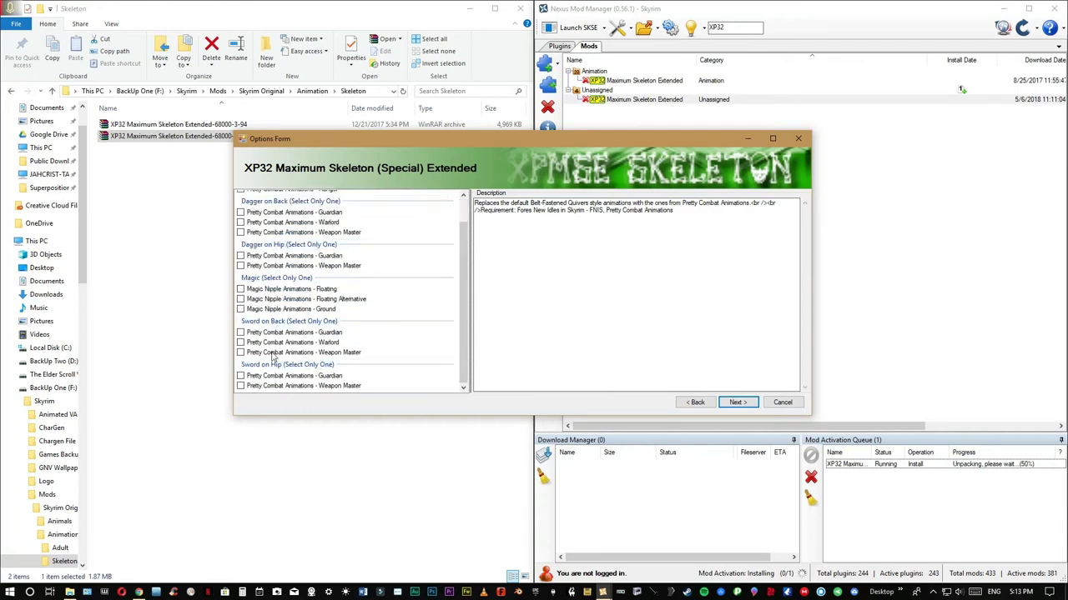
scroll(315, 319, up, 1)
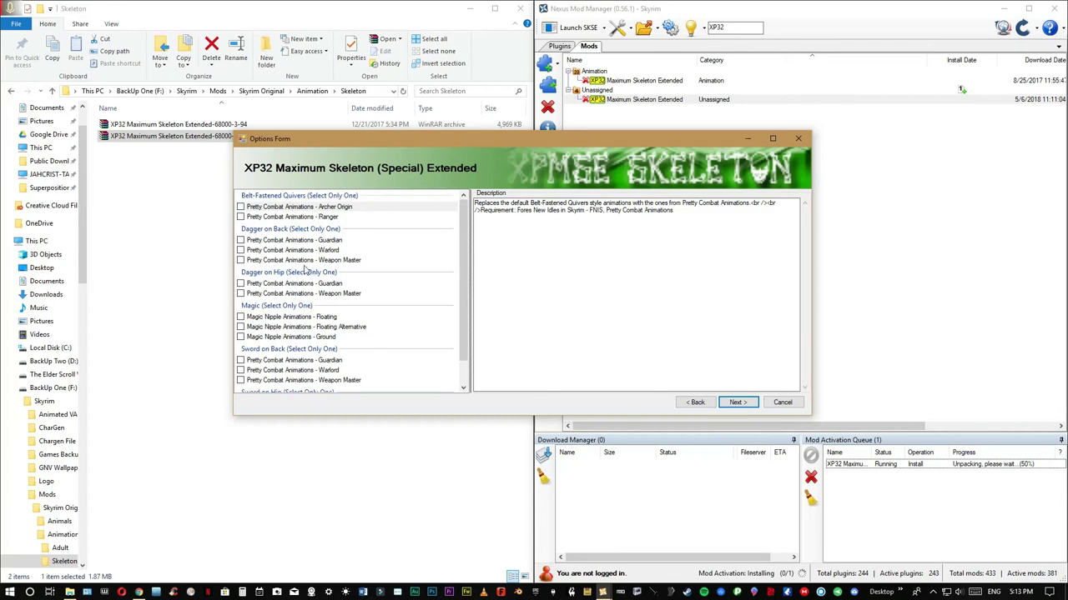
scroll(307, 251, down, 1)
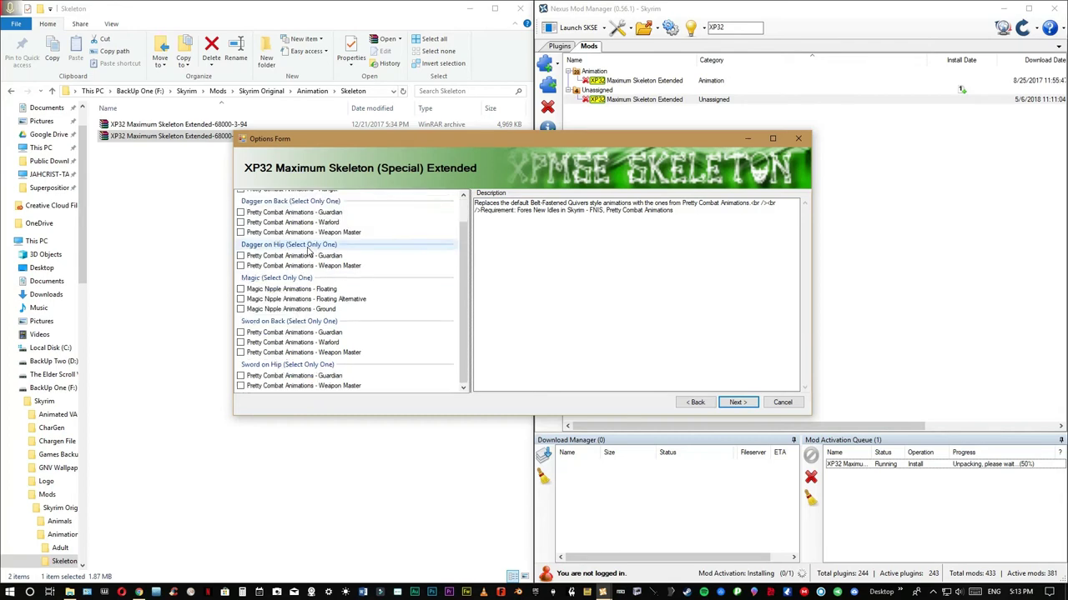
scroll(309, 250, up, 1)
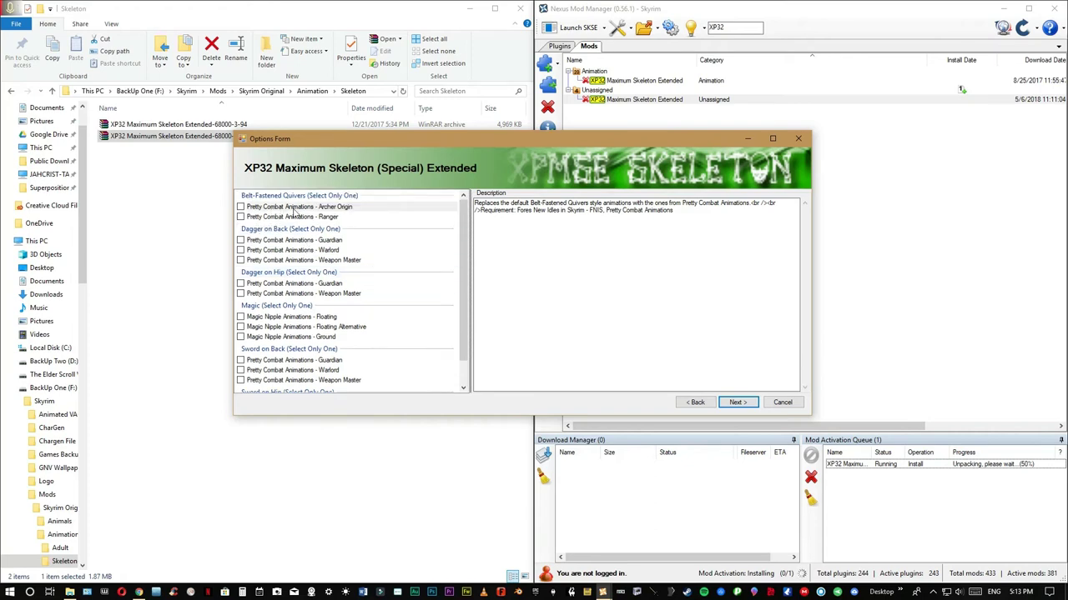
click(336, 211)
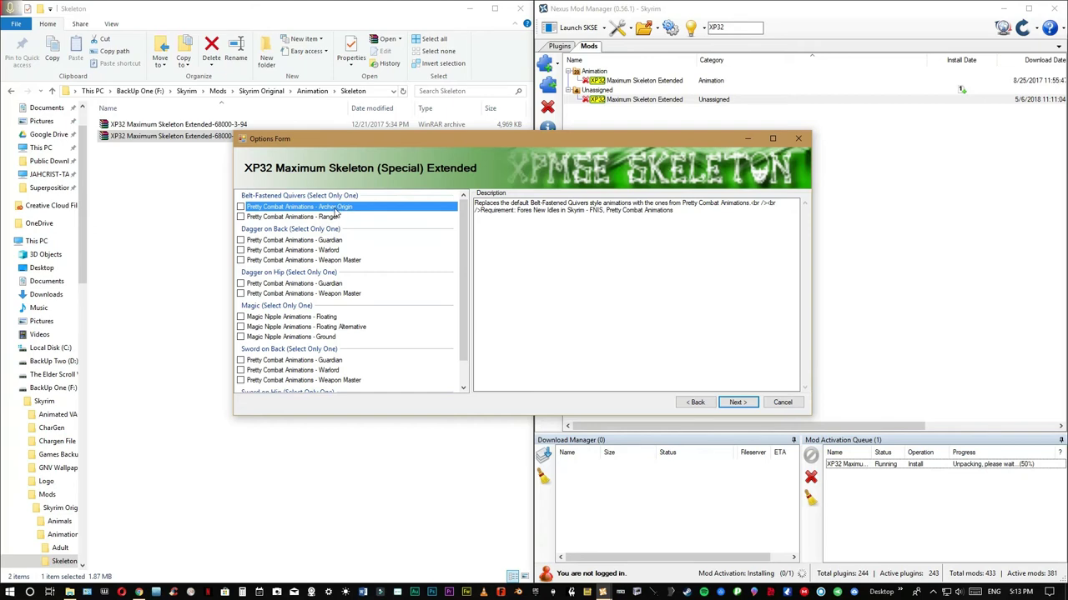
click(333, 217)
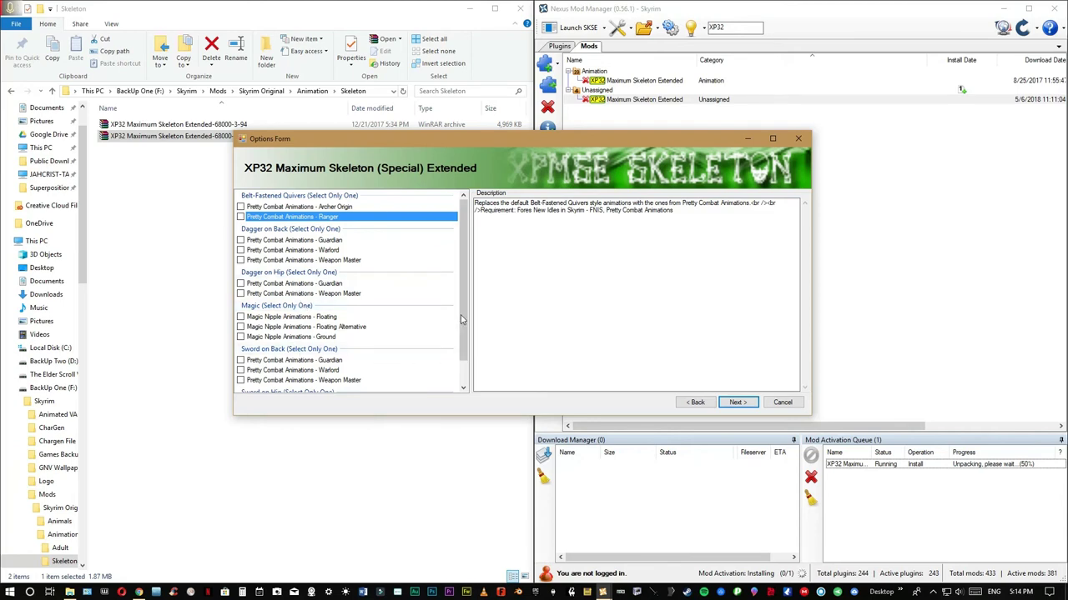
mouse_move(464, 321)
mouse_down()
mouse_move(462, 358)
mouse_move(472, 305)
mouse_move(457, 321)
mouse_up()
click(737, 404)
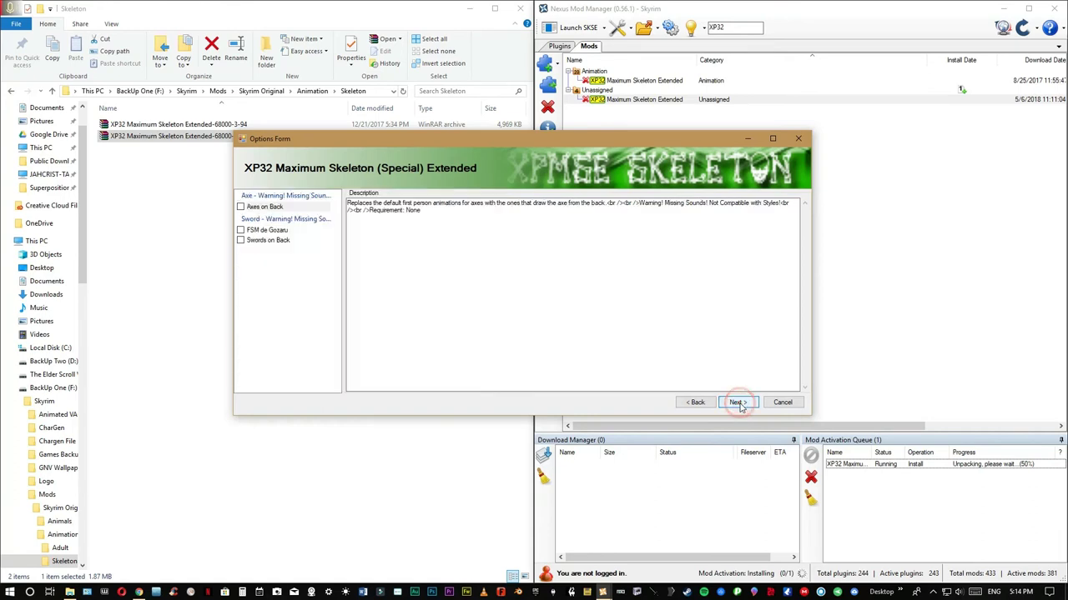
Step: Review the first-person and mounted combat animations, leave the axe, bow and sword options unselected, and continue the installer
click(275, 242)
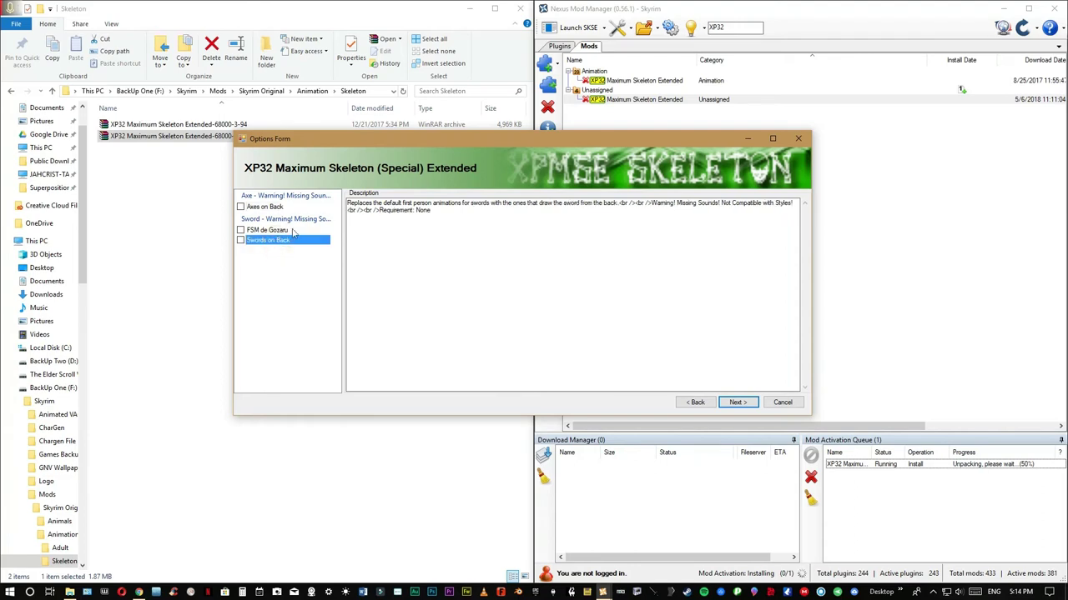
drag(342, 228, 411, 230)
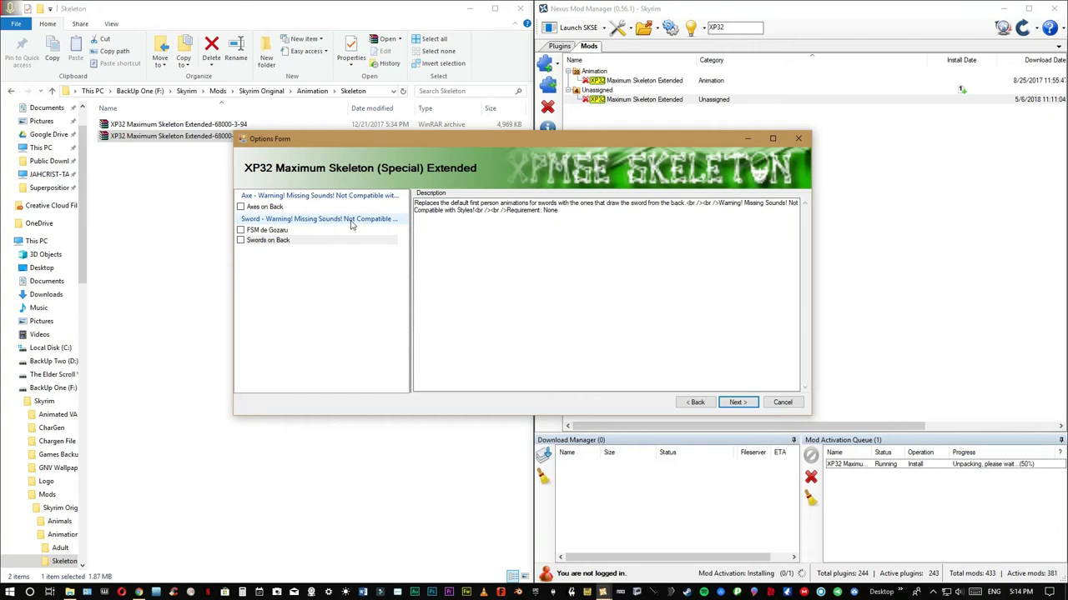
drag(410, 226, 447, 225)
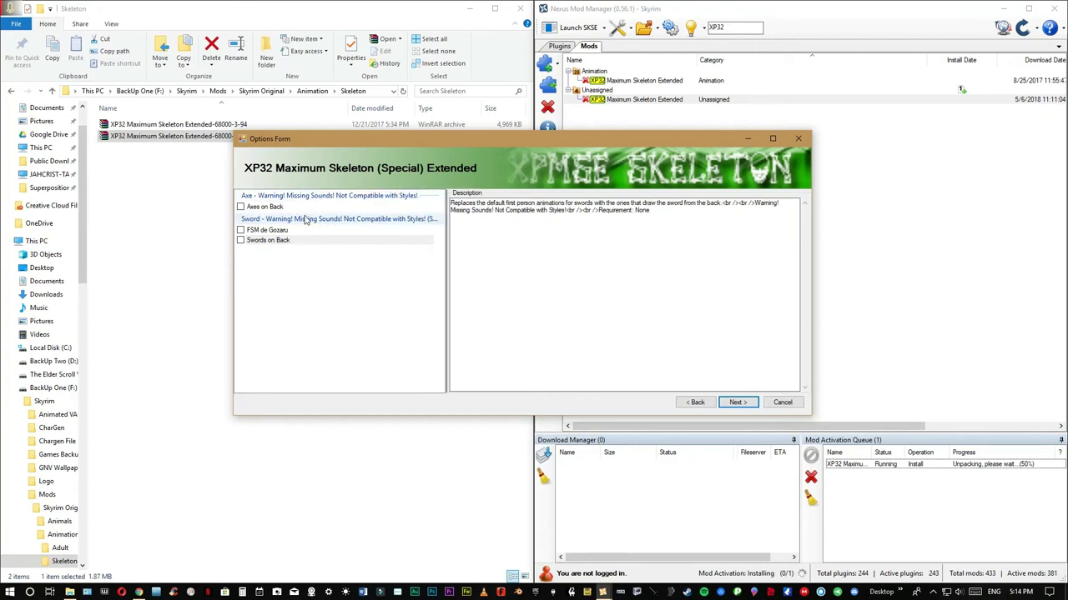
click(737, 403)
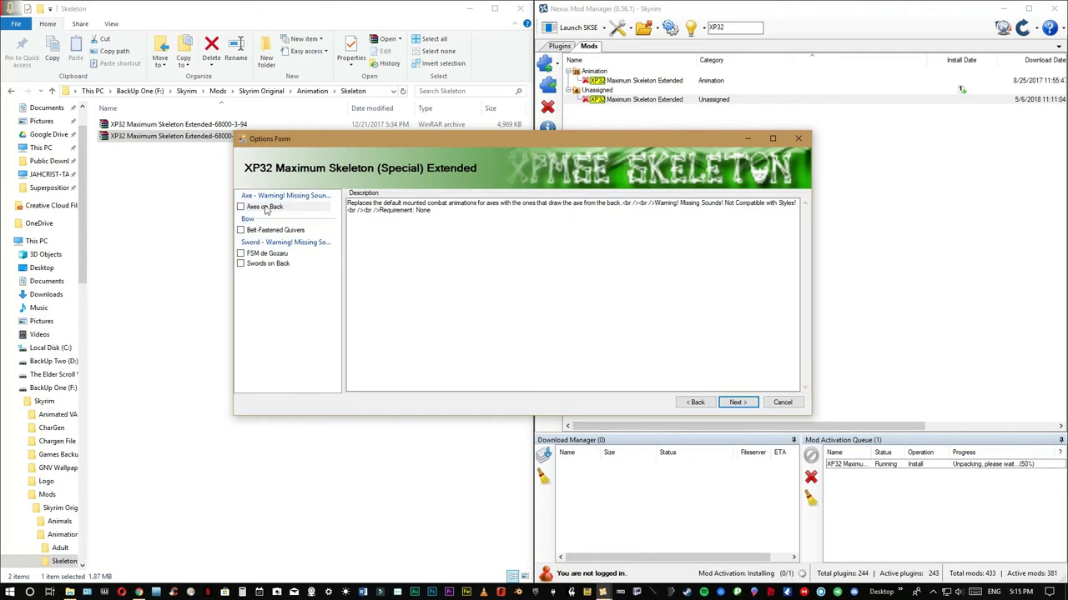
click(734, 404)
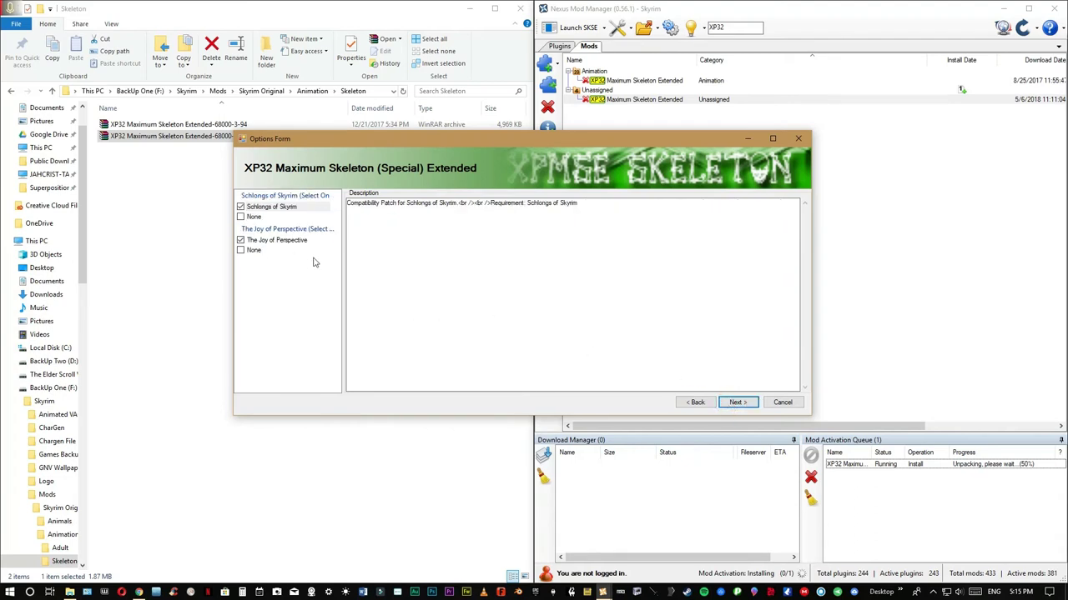
Step: Keep the Schlongs of Skyrim compatibility patch and choose None for The Joy of Perspective, Deadly Mutilation and Enderal
click(272, 209)
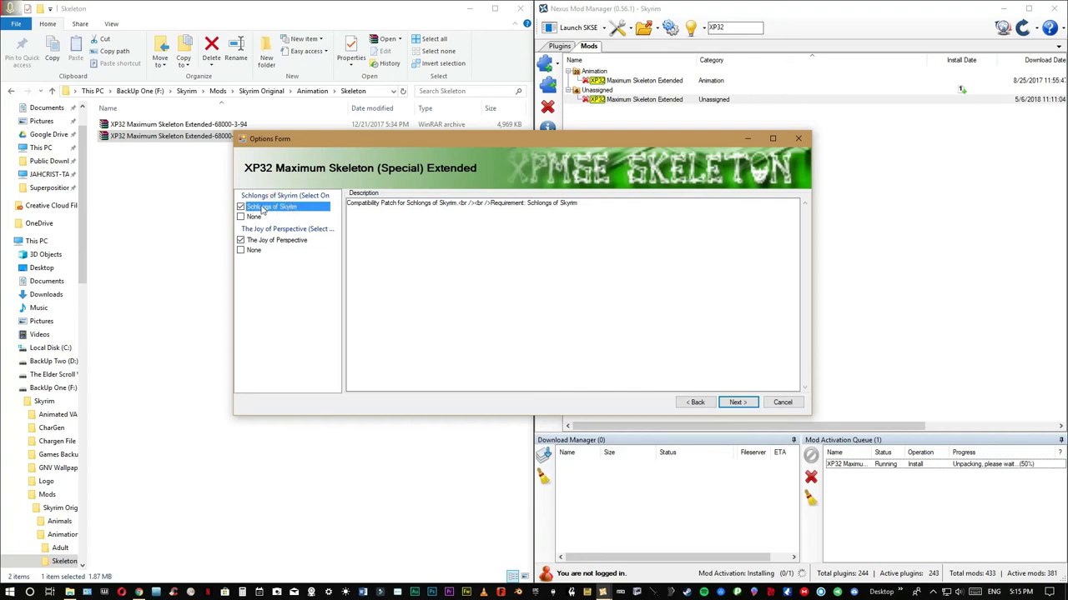
click(279, 242)
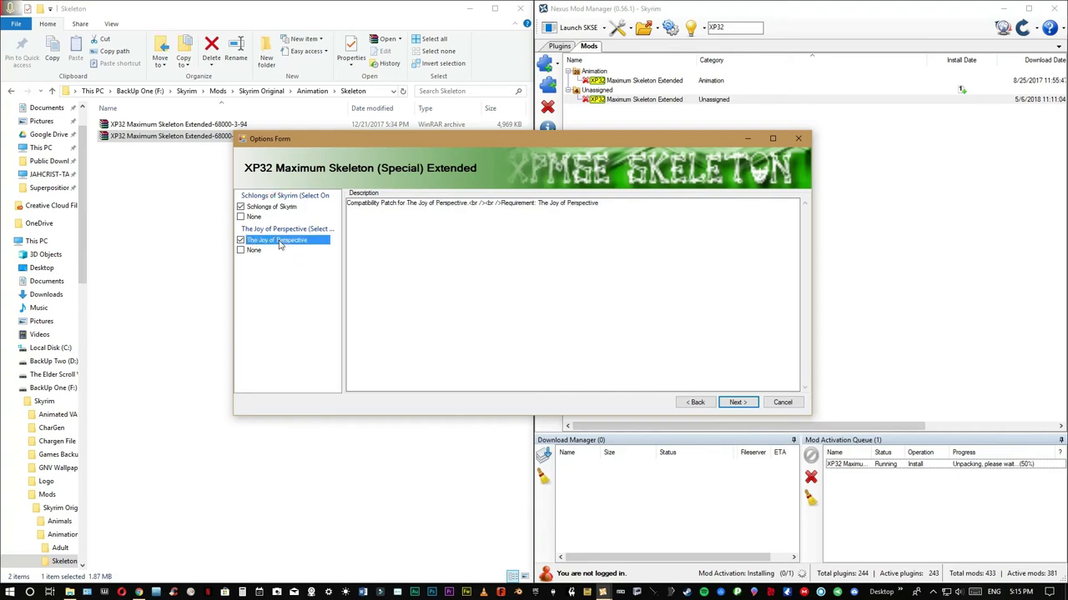
click(250, 252)
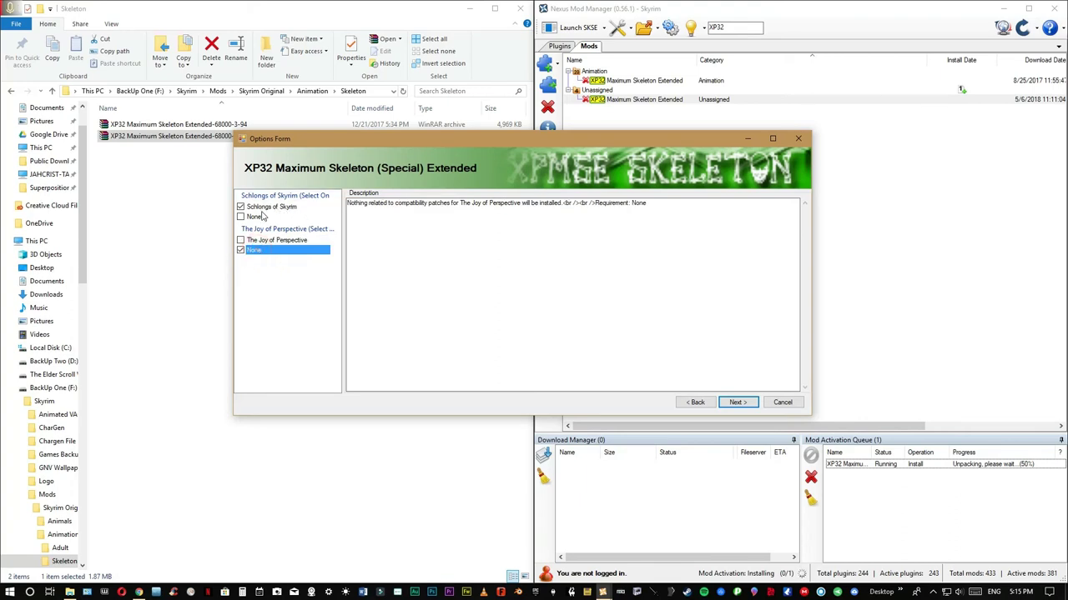
click(736, 405)
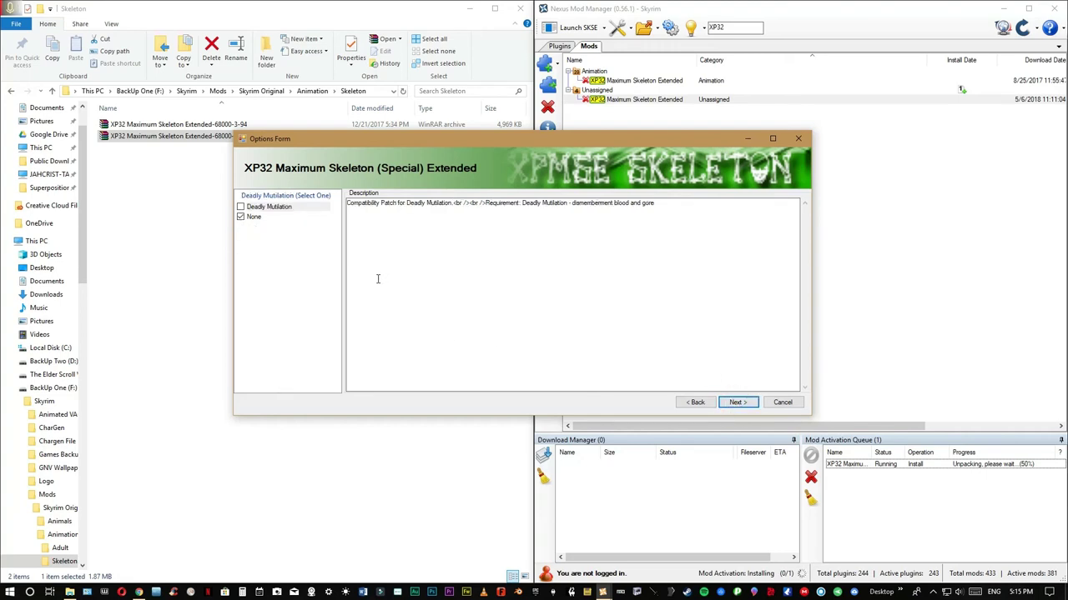
click(737, 403)
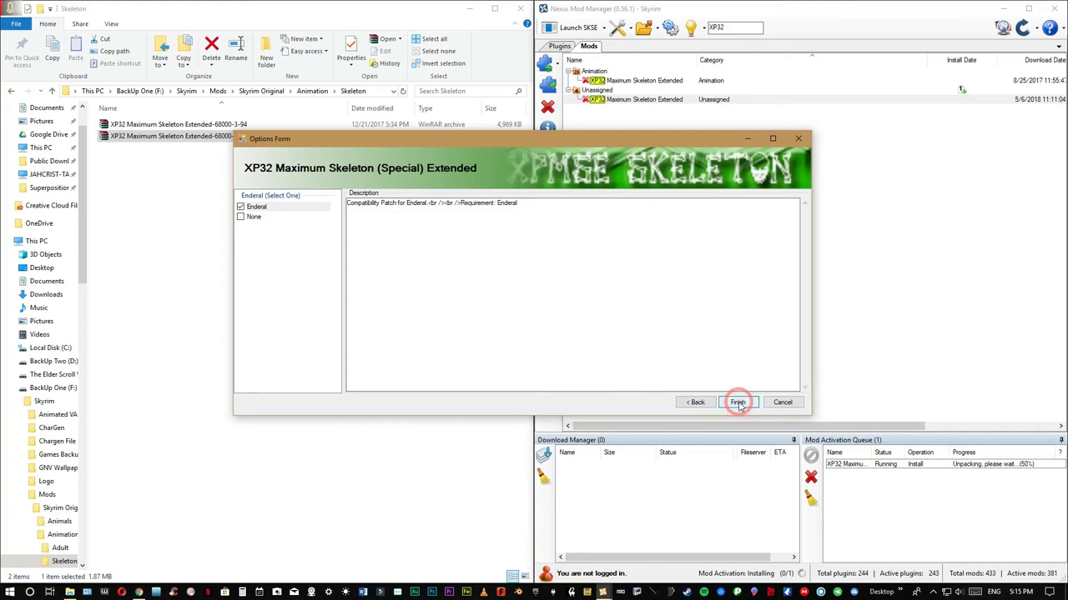
click(254, 218)
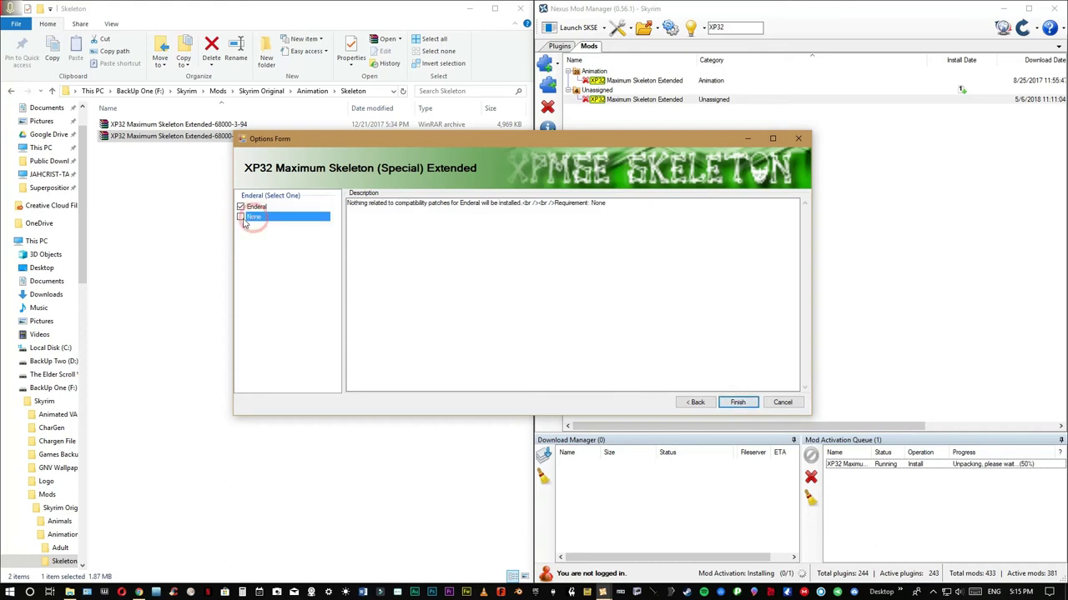
Step: Finish the installer, overwriting all conflicting files with the new mod's, and purge completed activations from the queue
click(734, 404)
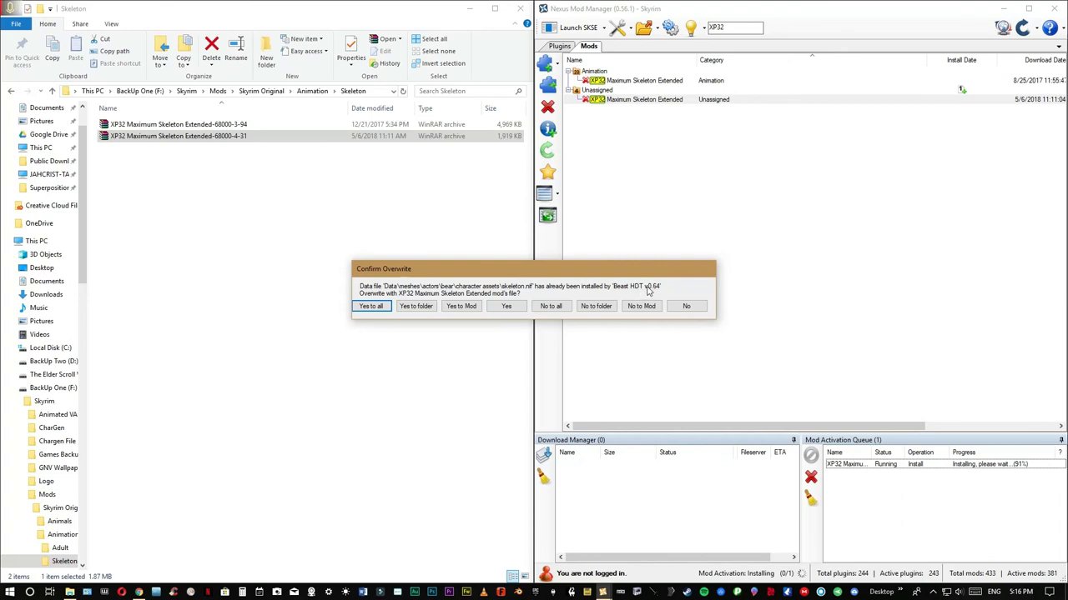
click(372, 306)
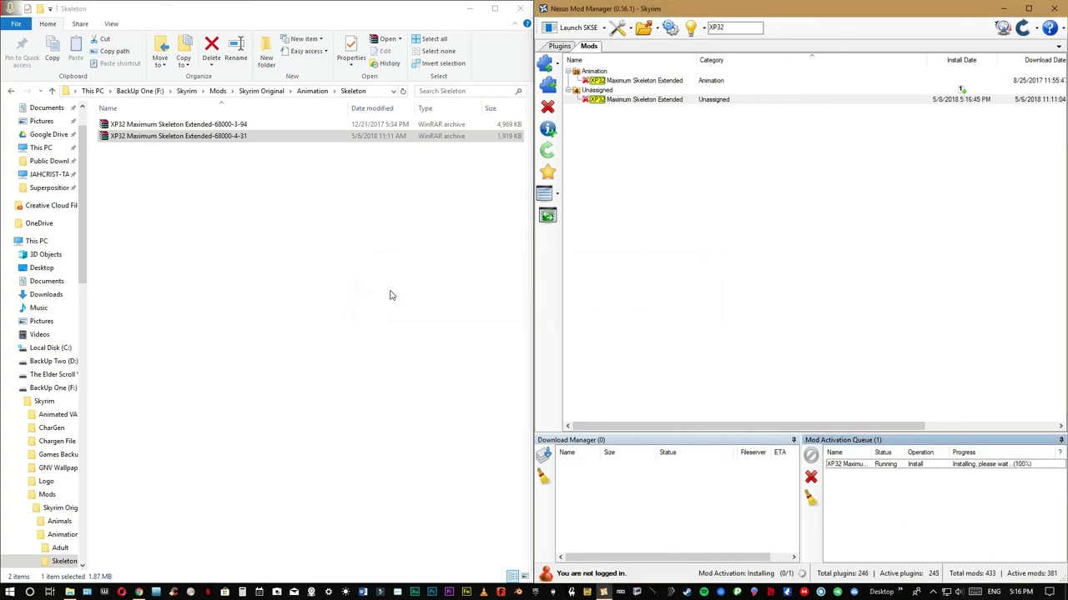
click(810, 500)
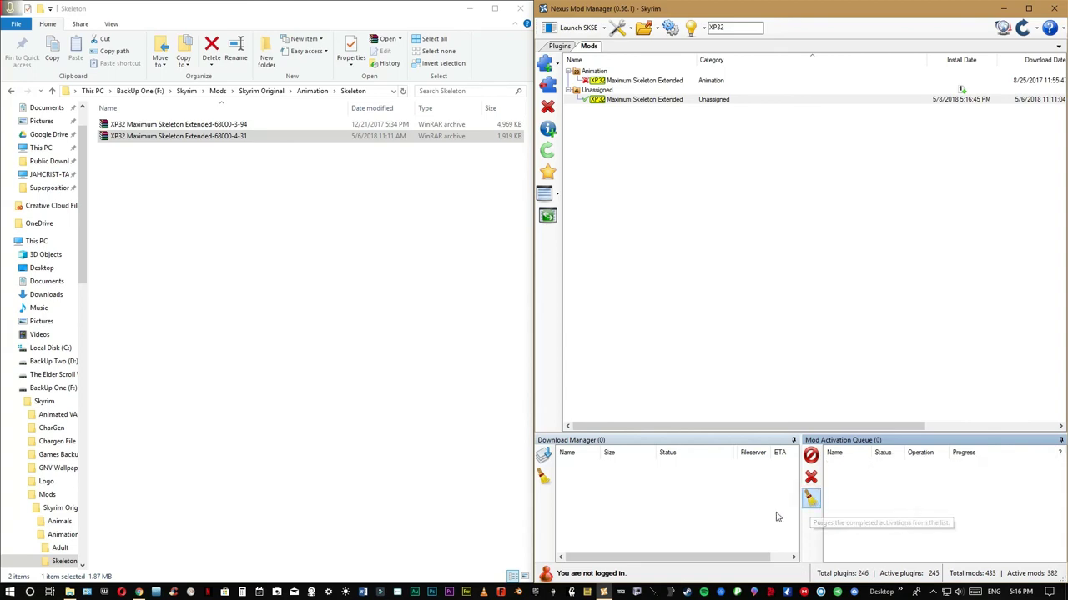
Step: Switch to Generate FNIS for Users, update the FNIS behavior with the GENDER Specific Animations and SKELETON Arm Fix patches, and exit
click(500, 593)
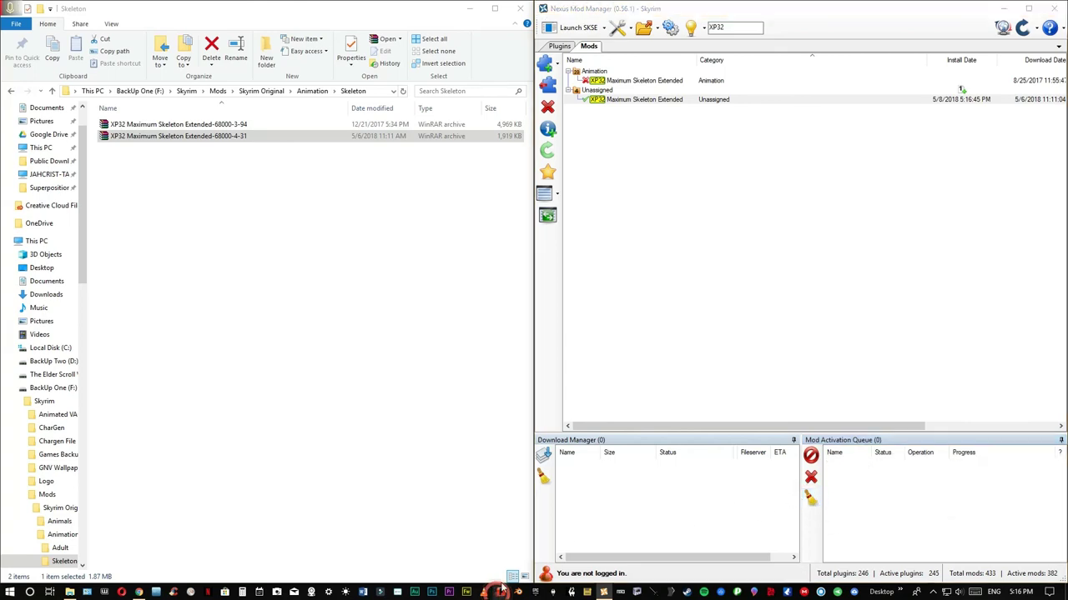
click(293, 313)
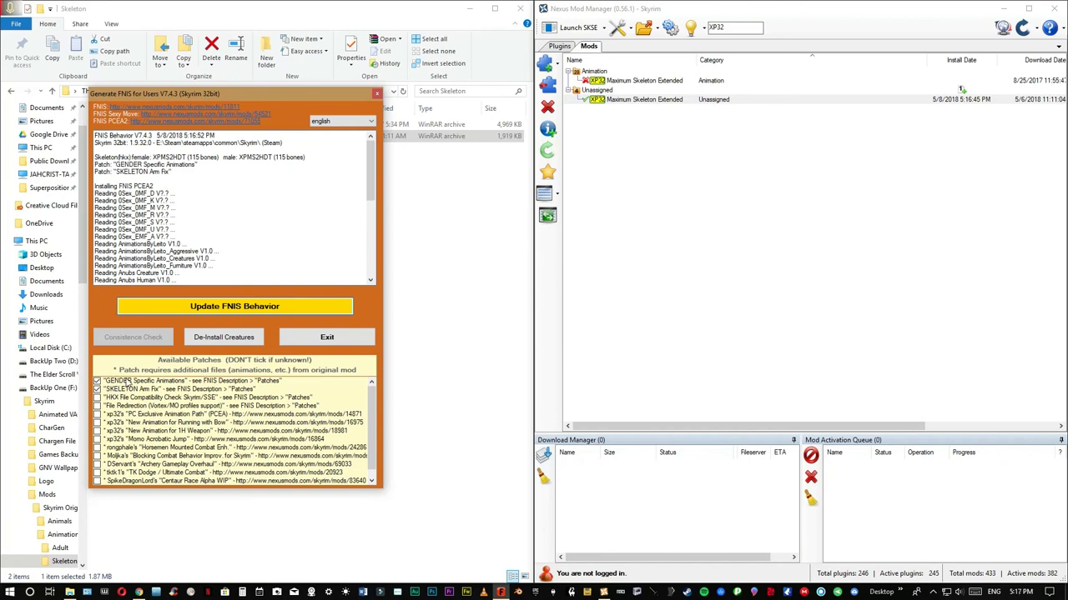
click(262, 309)
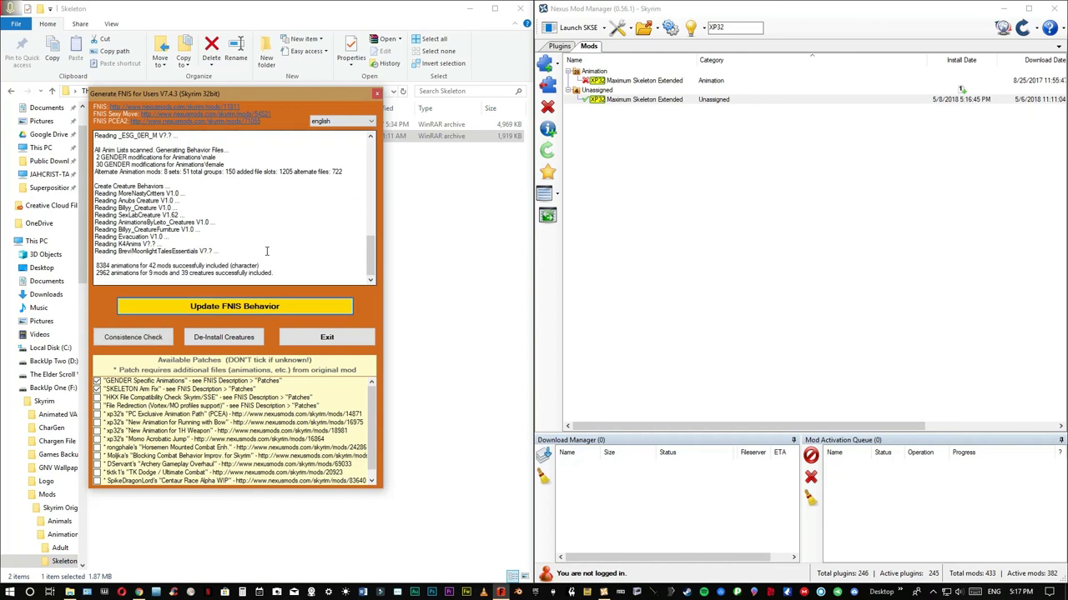
click(322, 340)
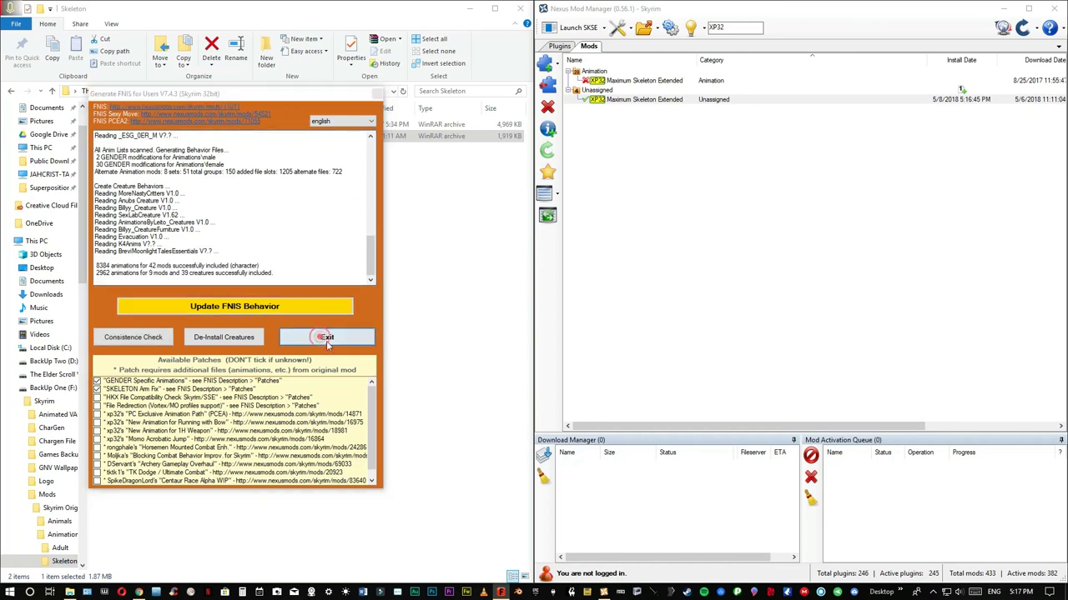
click(548, 335)
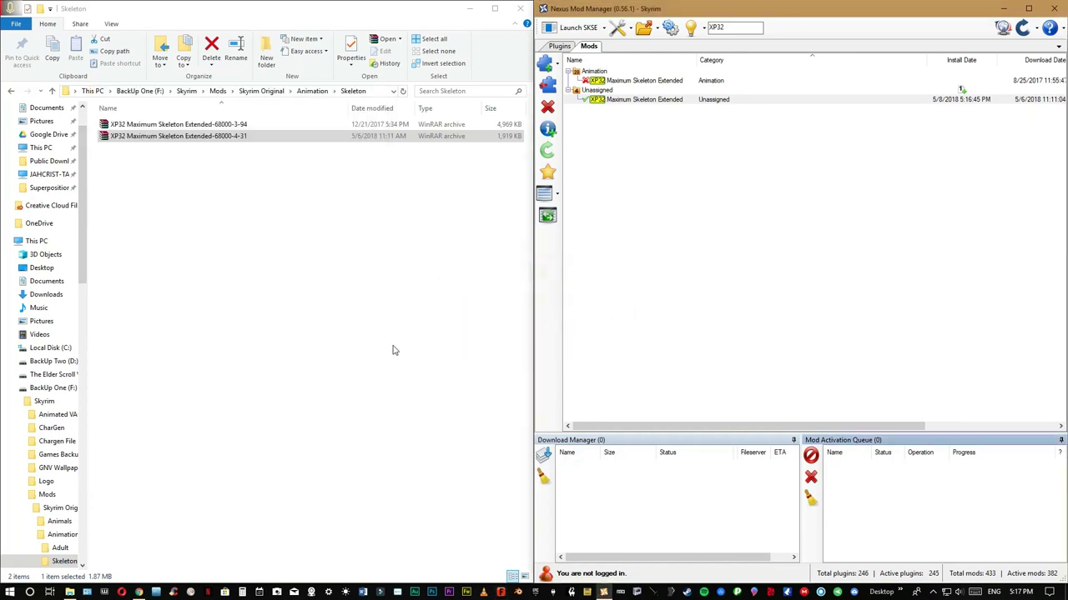